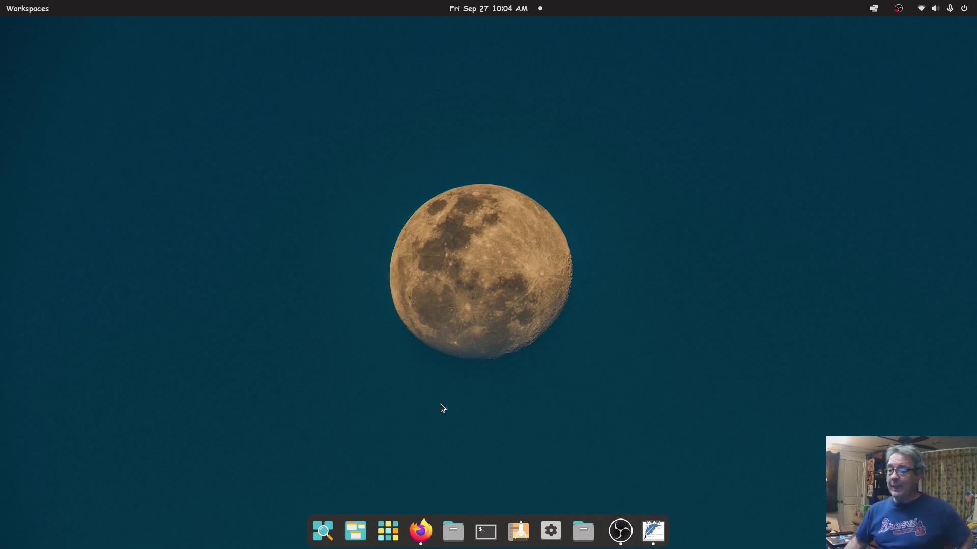
- Open DistroWatch's Pop!_OS page from the Page Hit Ranking after a glance at System76's Pop!_OS tab
click(420, 531)
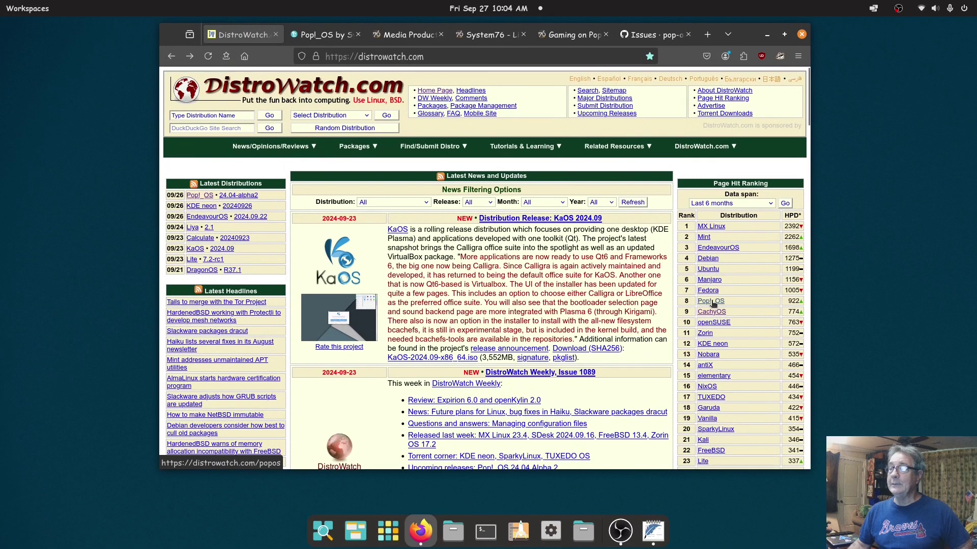
click(318, 37)
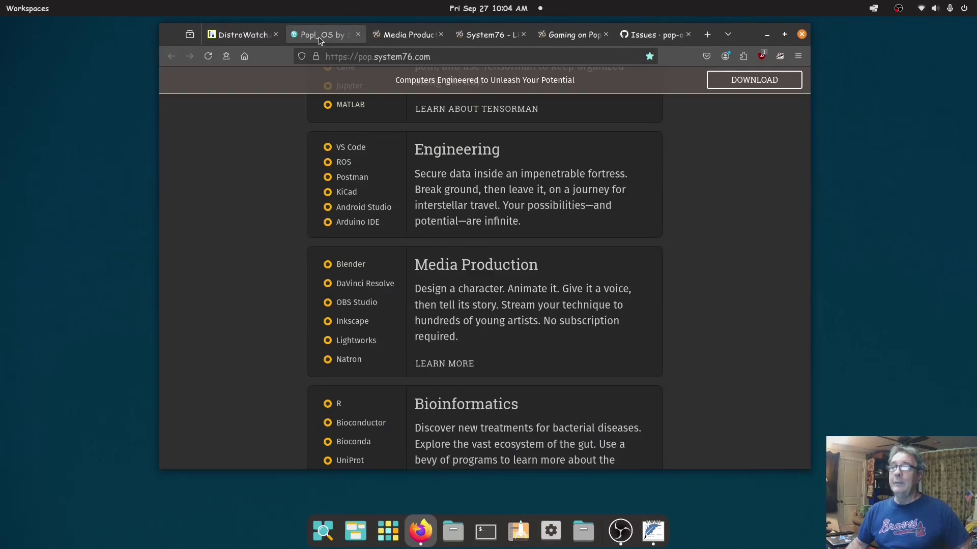
click(240, 35)
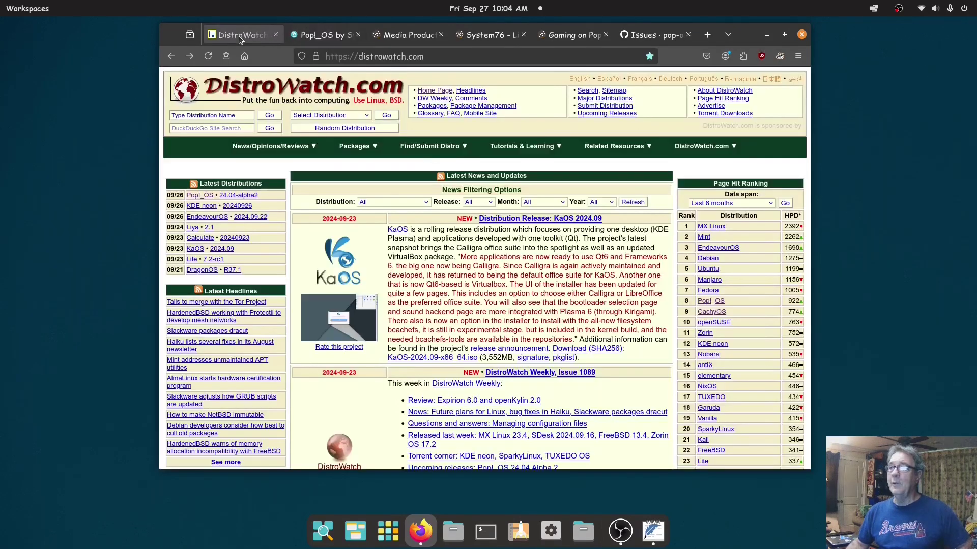
click(712, 303)
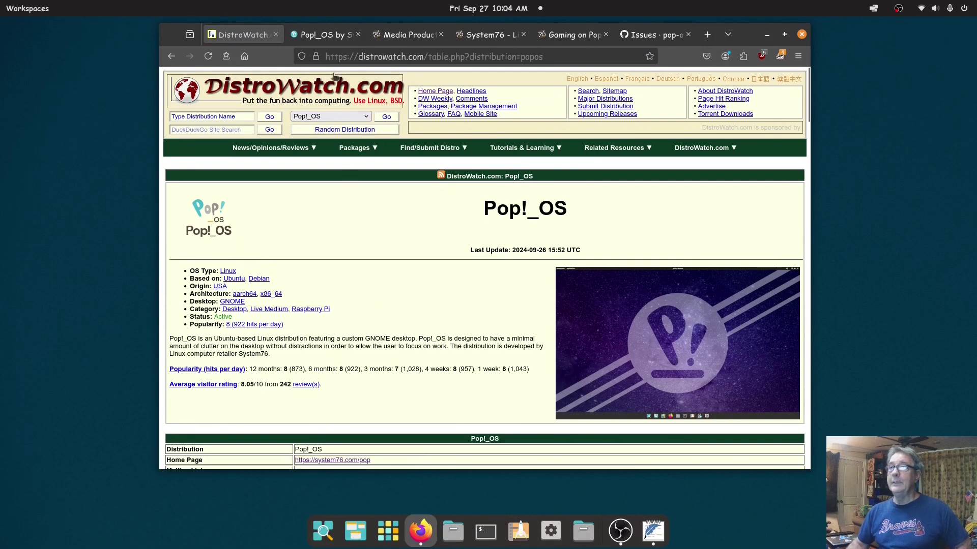
click(322, 38)
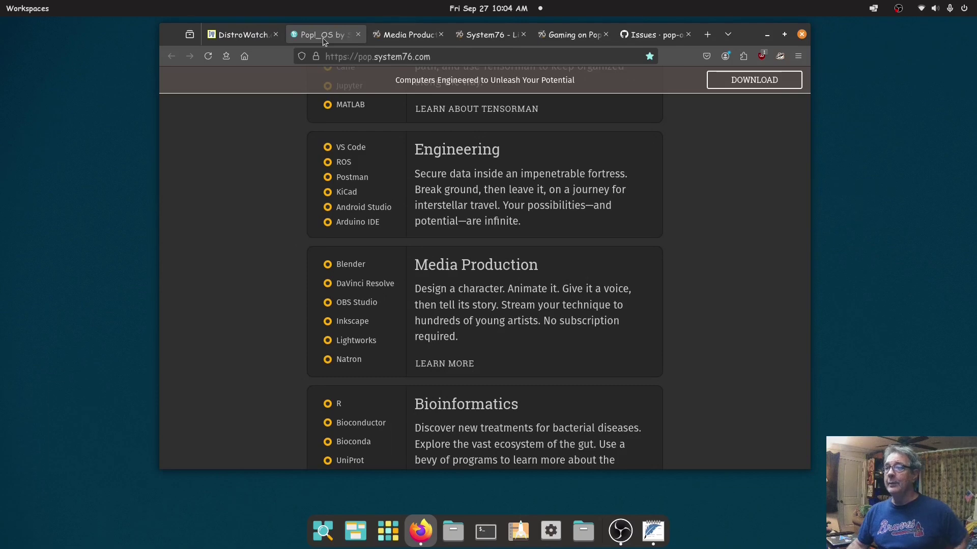
scroll(721, 244, up, 15)
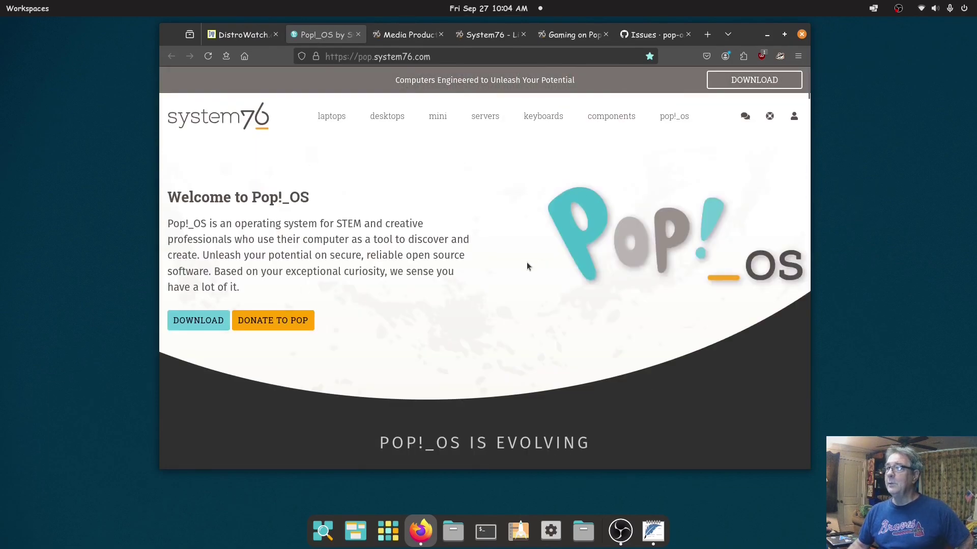
scroll(527, 265, down, 3)
scroll(535, 311, down, 7)
scroll(664, 289, down, 6)
scroll(665, 289, down, 8)
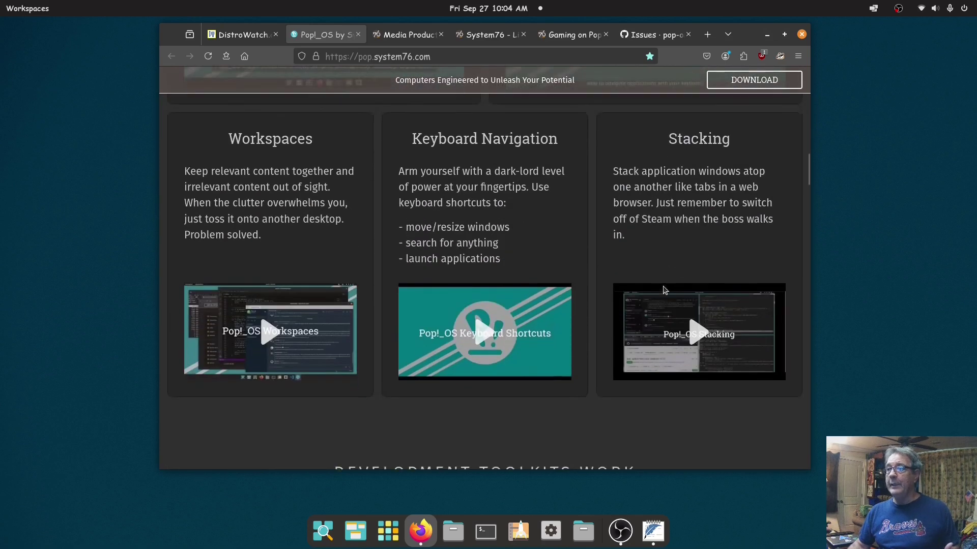
scroll(665, 290, down, 7)
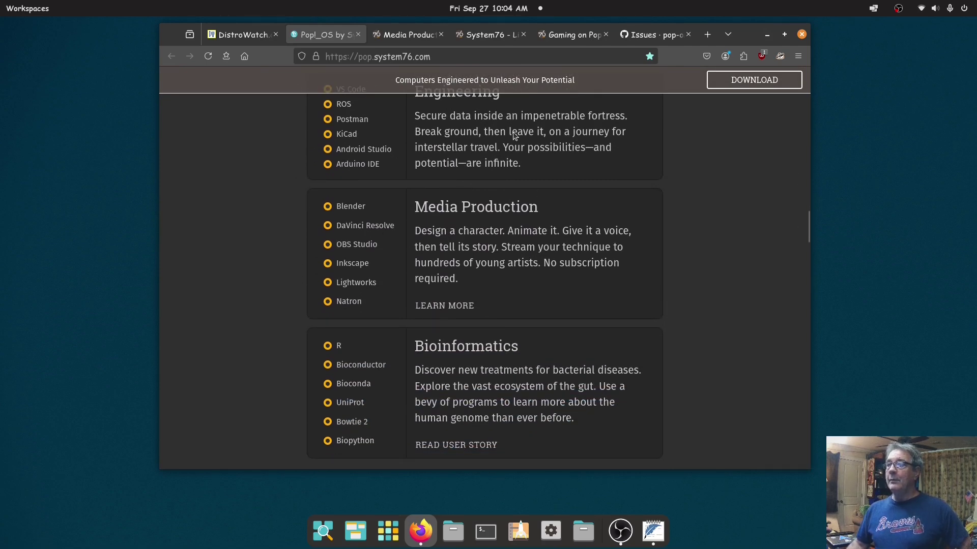
scroll(505, 311, up, 5)
scroll(457, 305, down, 3)
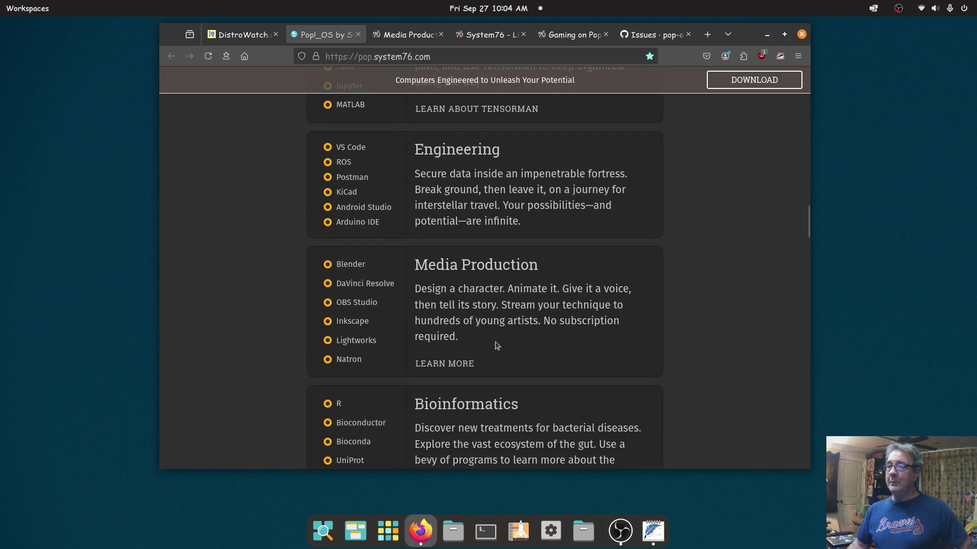
scroll(486, 356, down, 1)
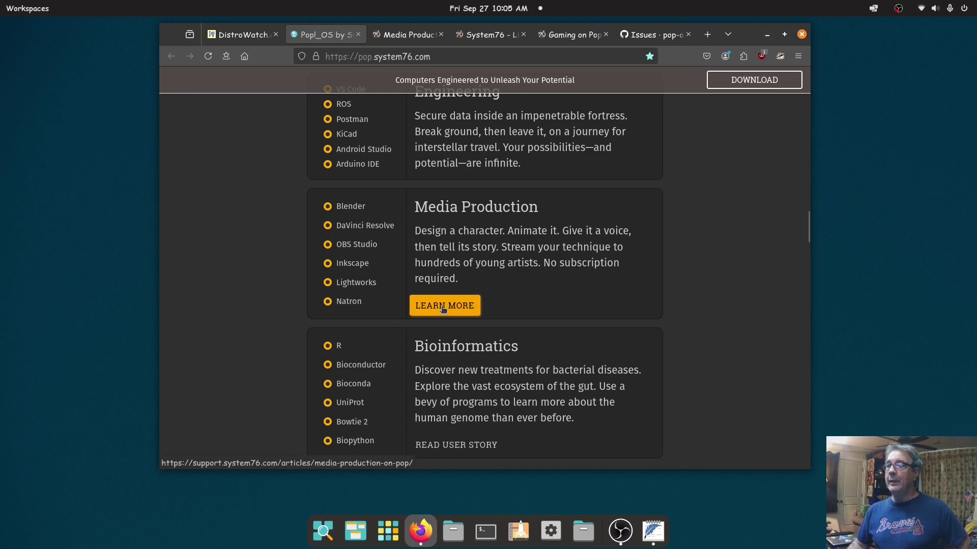
- Show the Media Production support article, with a brief look back at the Pop!_OS homepage
click(410, 35)
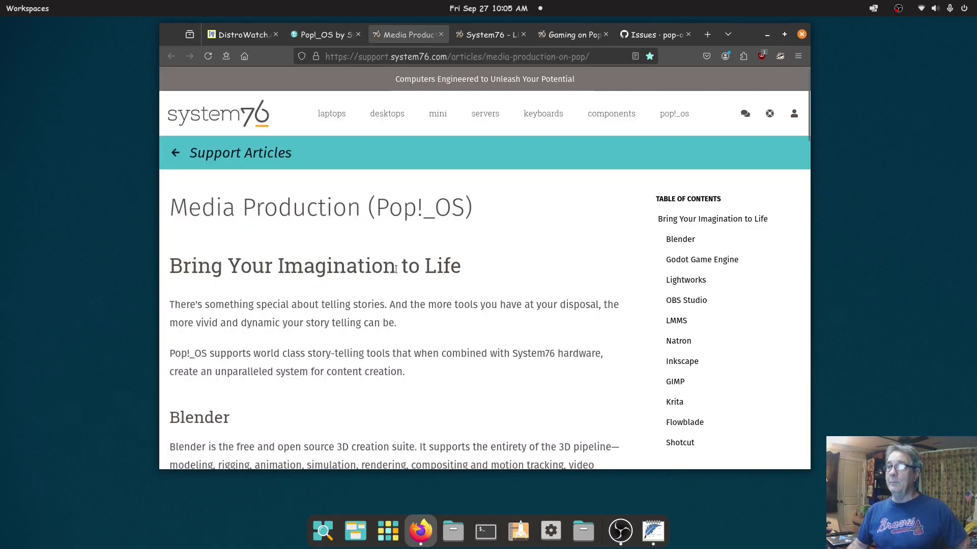
scroll(534, 285, down, 2)
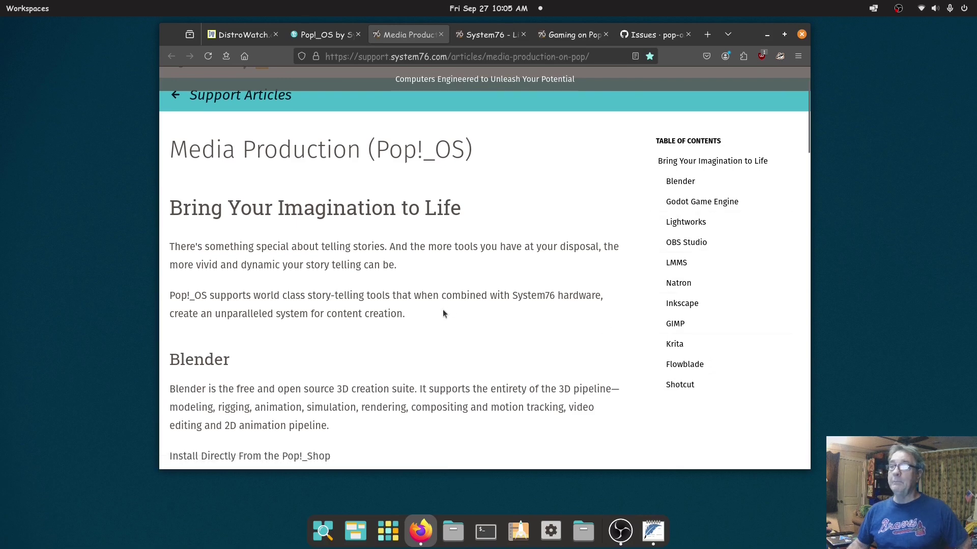
click(339, 35)
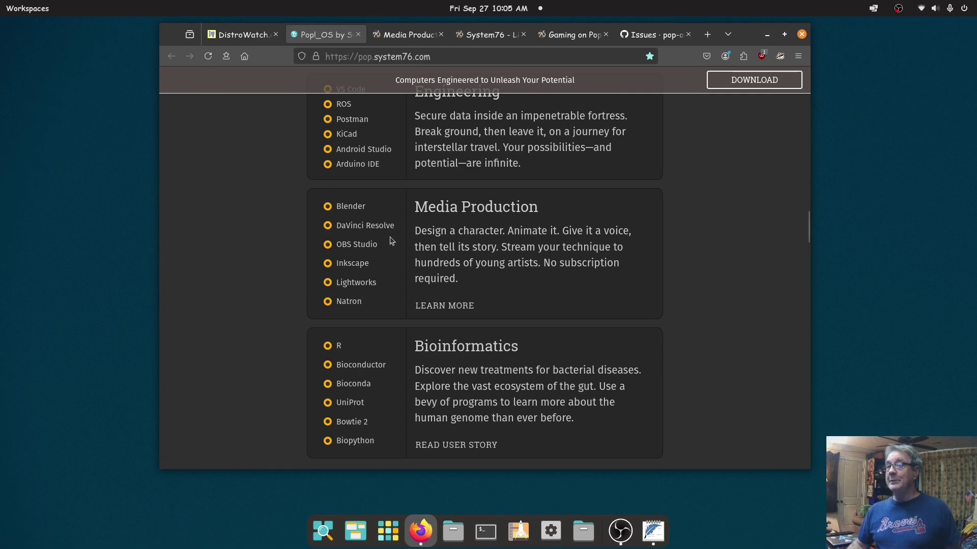
click(398, 36)
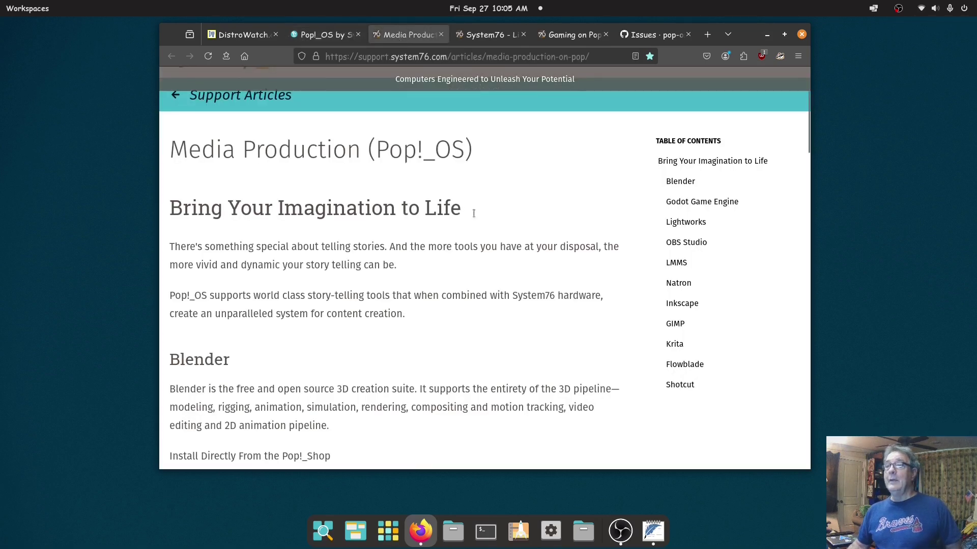
- Read through the COSMIC page's About COSMIC, Features and What's done sections
click(471, 33)
scroll(560, 248, down, 2)
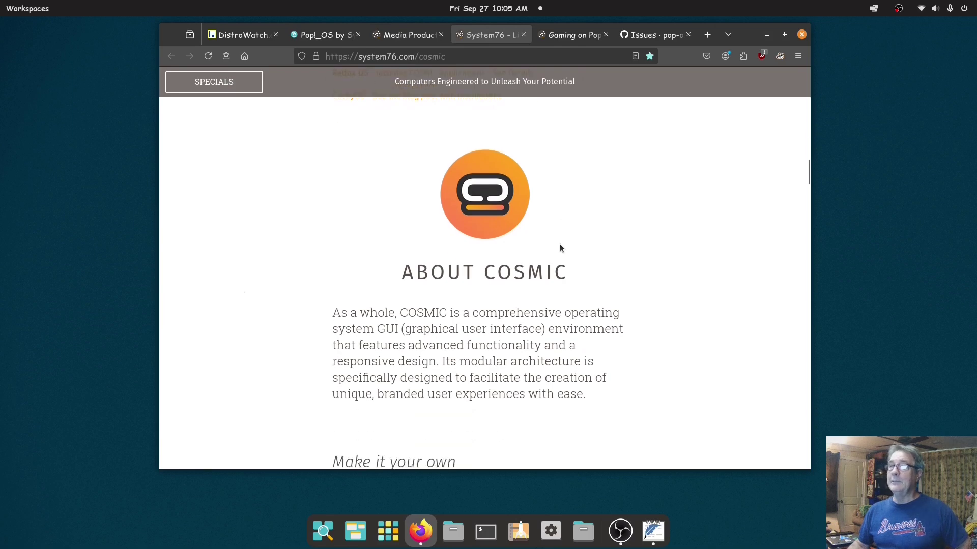
scroll(560, 248, up, 5)
scroll(596, 200, down, 8)
scroll(678, 216, down, 5)
scroll(678, 216, down, 10)
scroll(677, 216, down, 6)
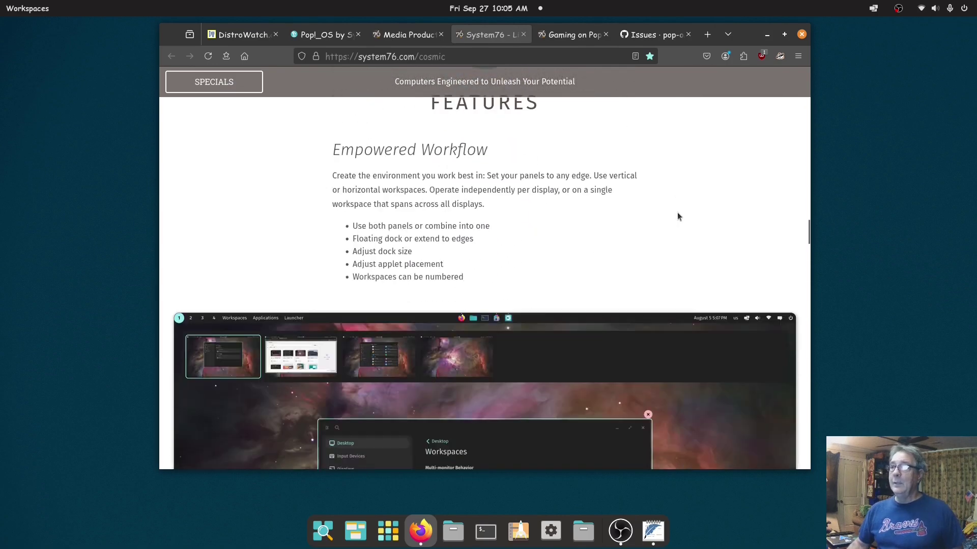
scroll(676, 217, down, 15)
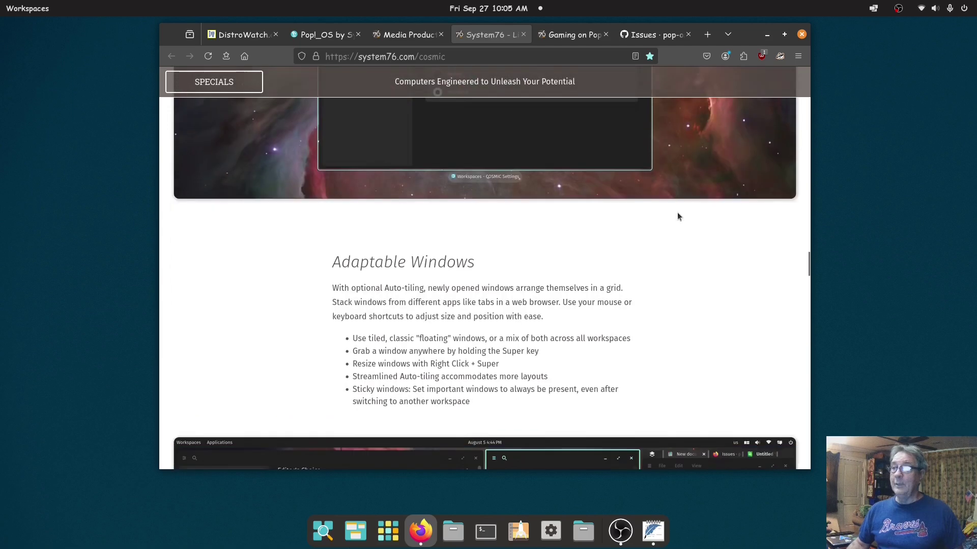
scroll(676, 217, up, 20)
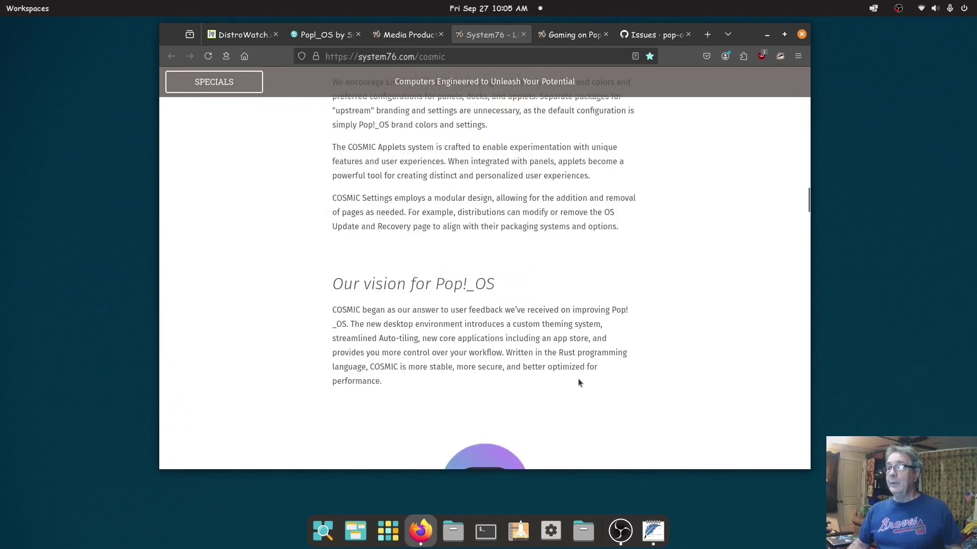
scroll(673, 356, down, 15)
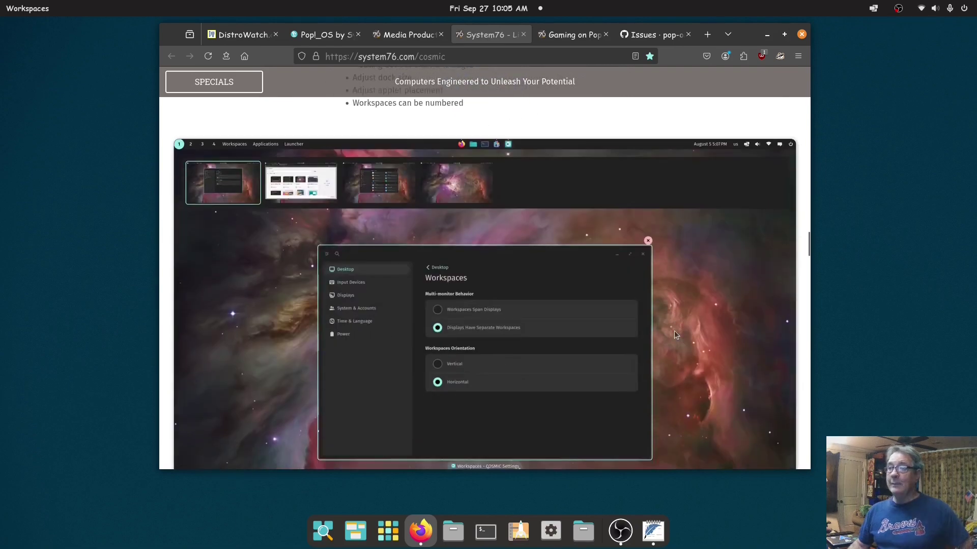
scroll(674, 335, down, 15)
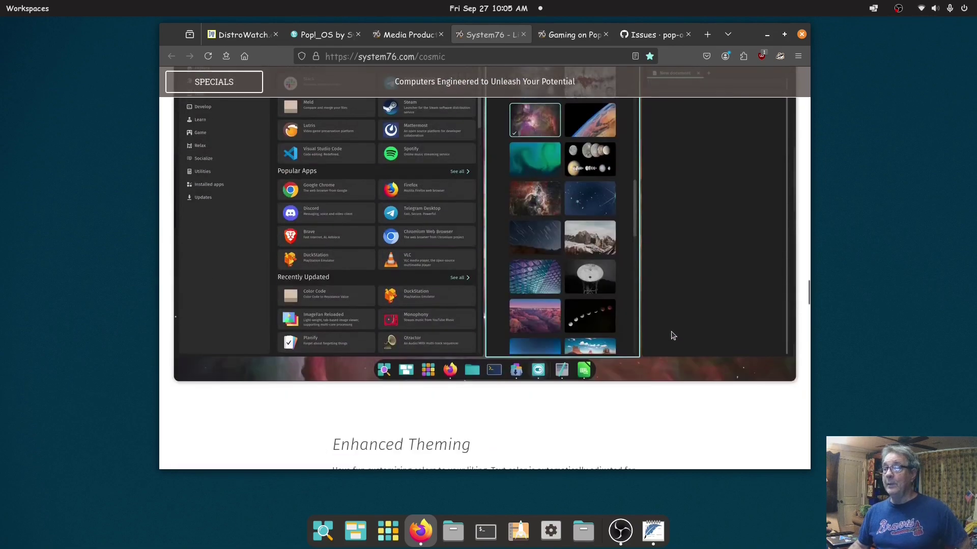
scroll(673, 336, down, 15)
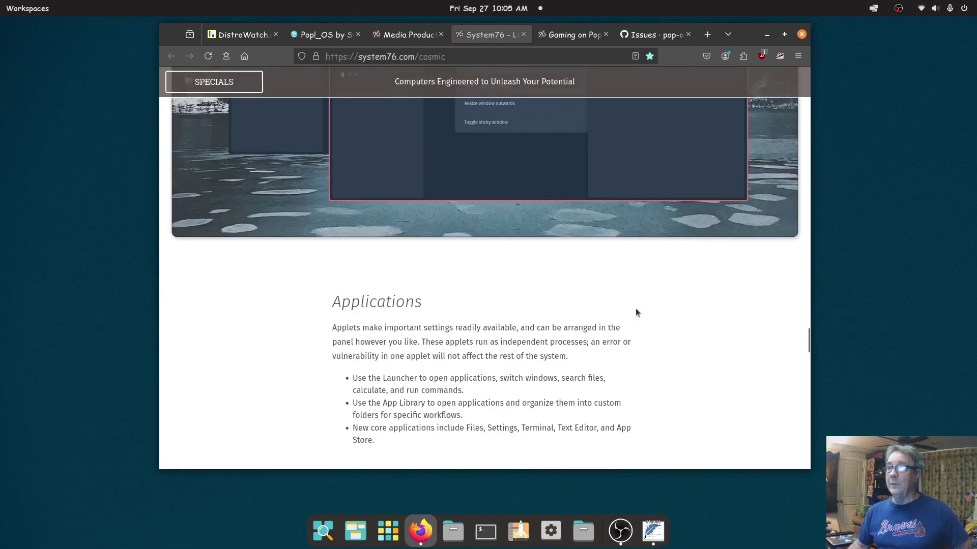
scroll(636, 313, down, 12)
scroll(637, 313, up, 7)
scroll(636, 311, down, 8)
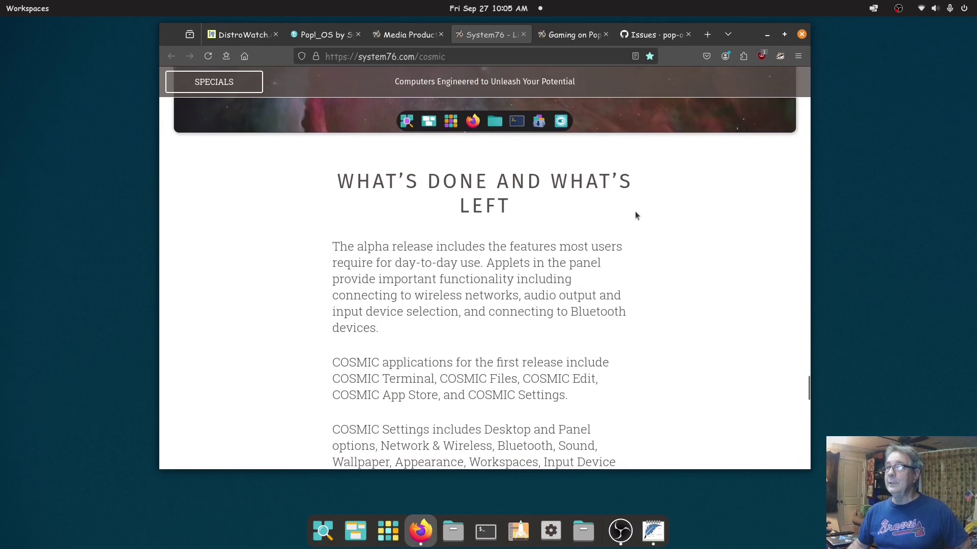
scroll(634, 218, down, 10)
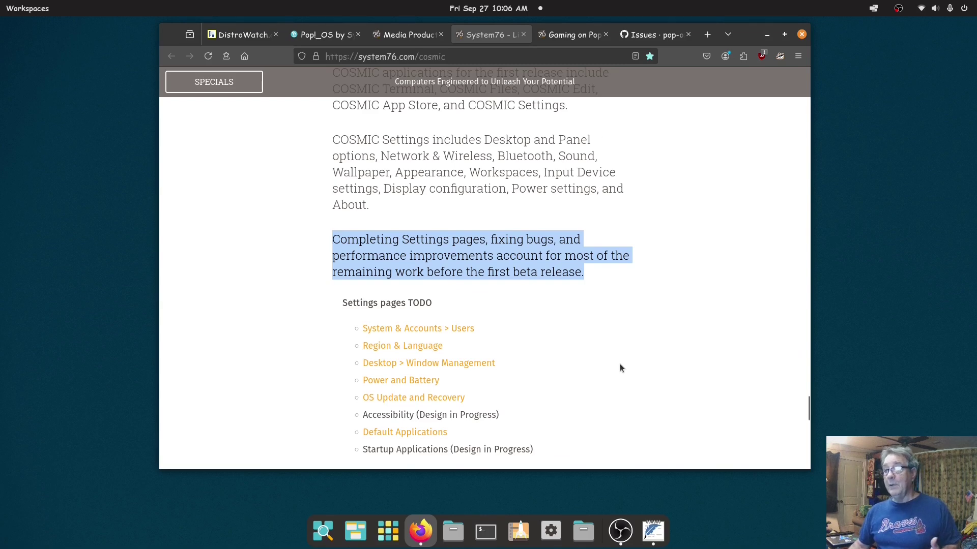
scroll(619, 364, up, 15)
scroll(616, 363, up, 15)
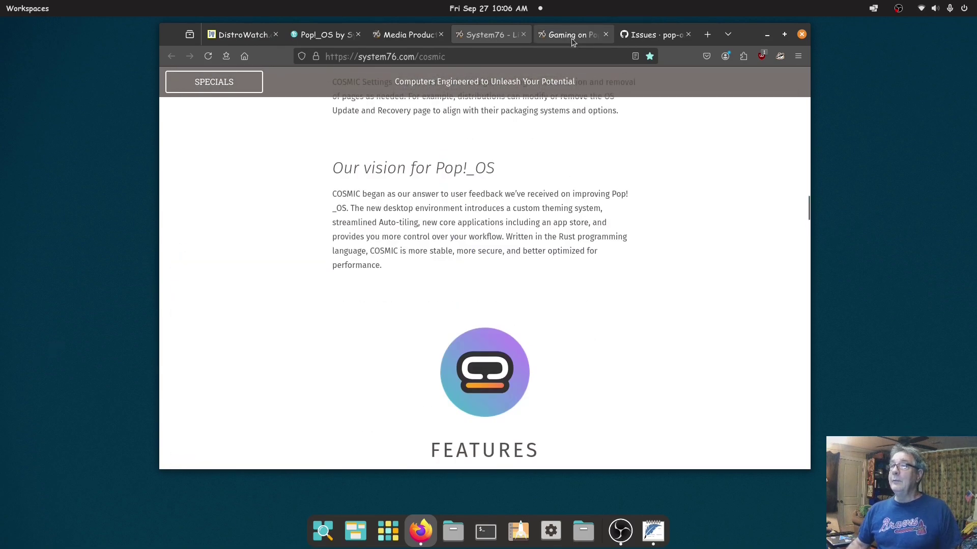
- Skim the Gaming on Pop!_OS article, view the pop-os GitHub issues, then quit Firefox
click(572, 35)
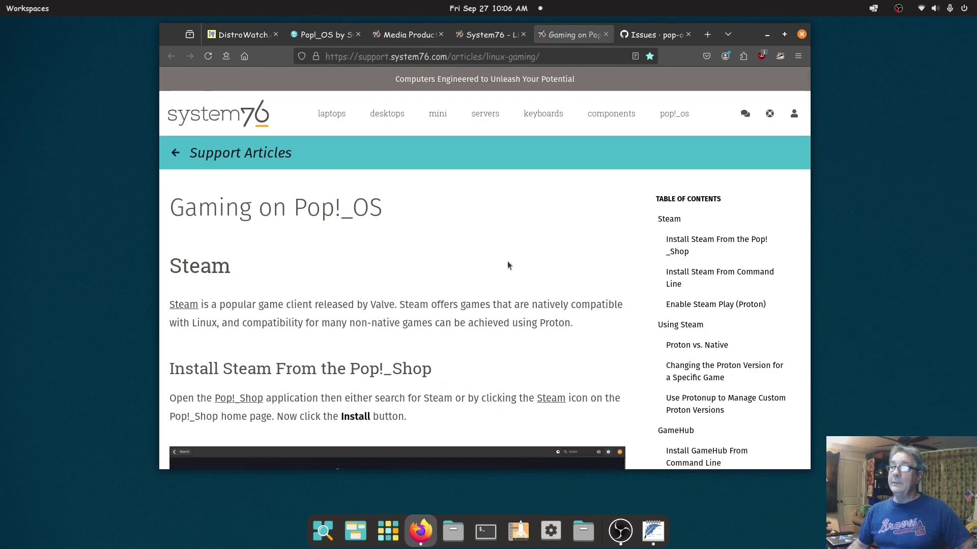
scroll(507, 265, down, 2)
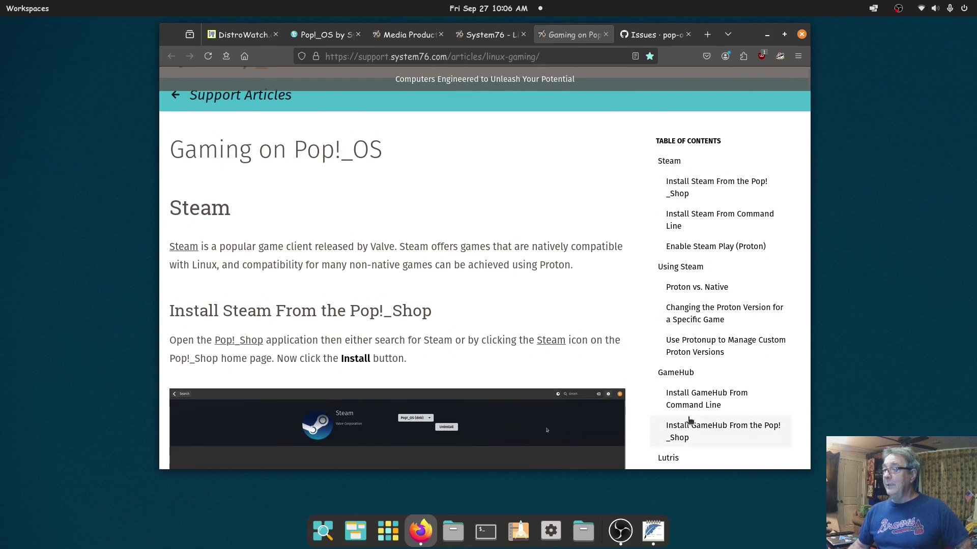
scroll(612, 316, up, 2)
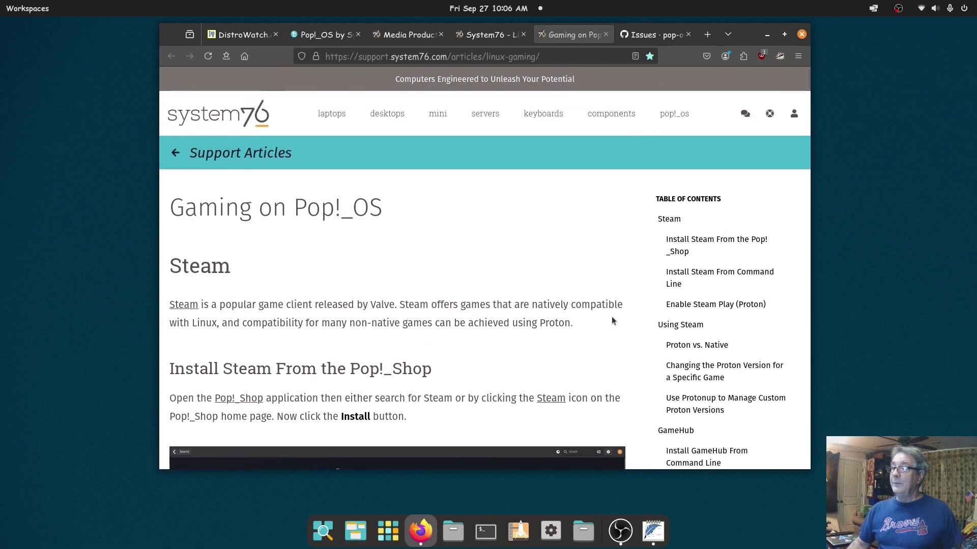
scroll(611, 321, down, 20)
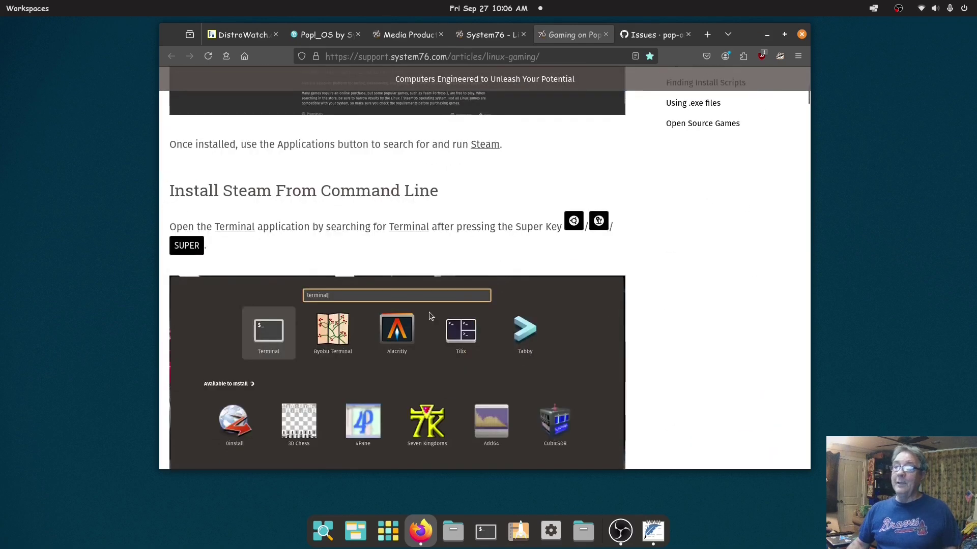
scroll(592, 387, up, 10)
scroll(590, 390, up, 9)
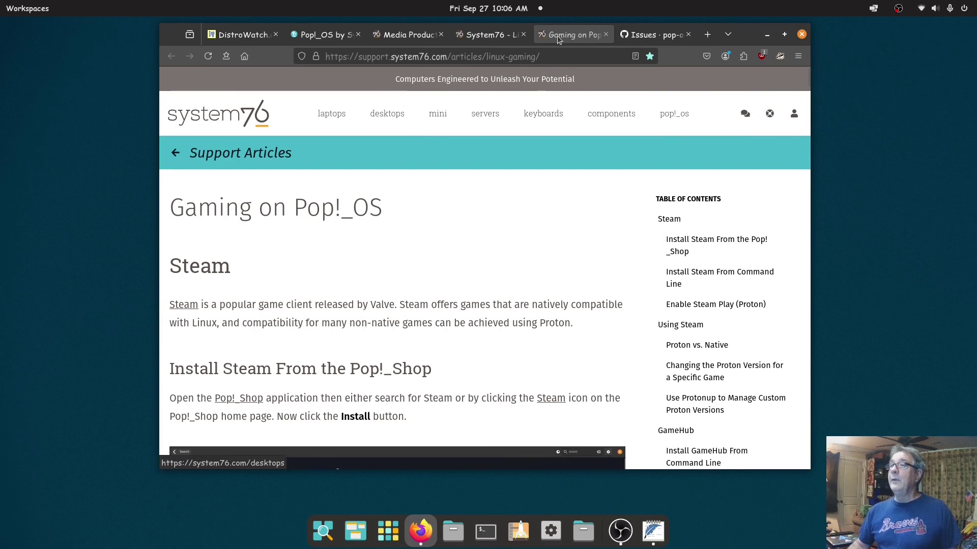
click(638, 34)
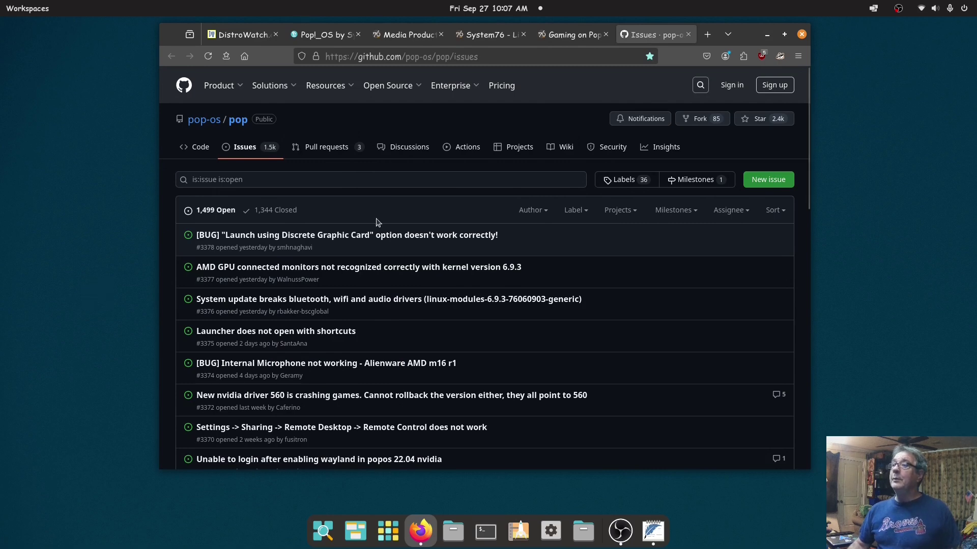
click(802, 33)
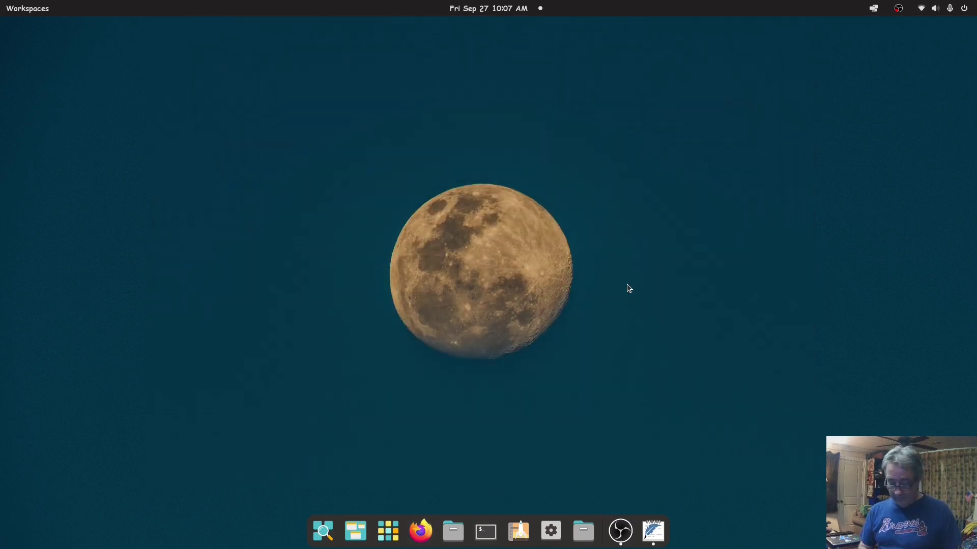
- Open a terminal, centre it on screen, and run screenfetch
key(super+t)
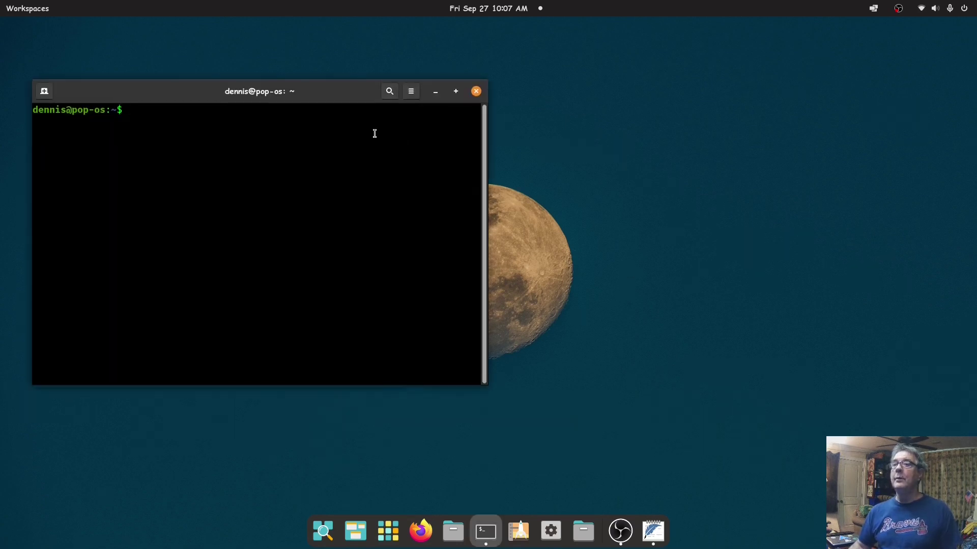
drag(356, 98, 638, 113)
text(screenfd)
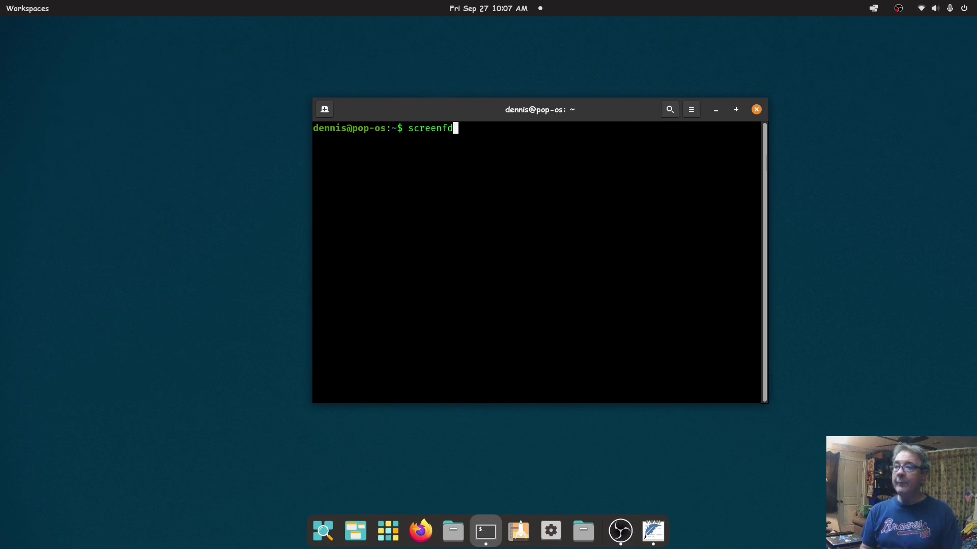
key(BackSpace)
text(etch)
key(Return)
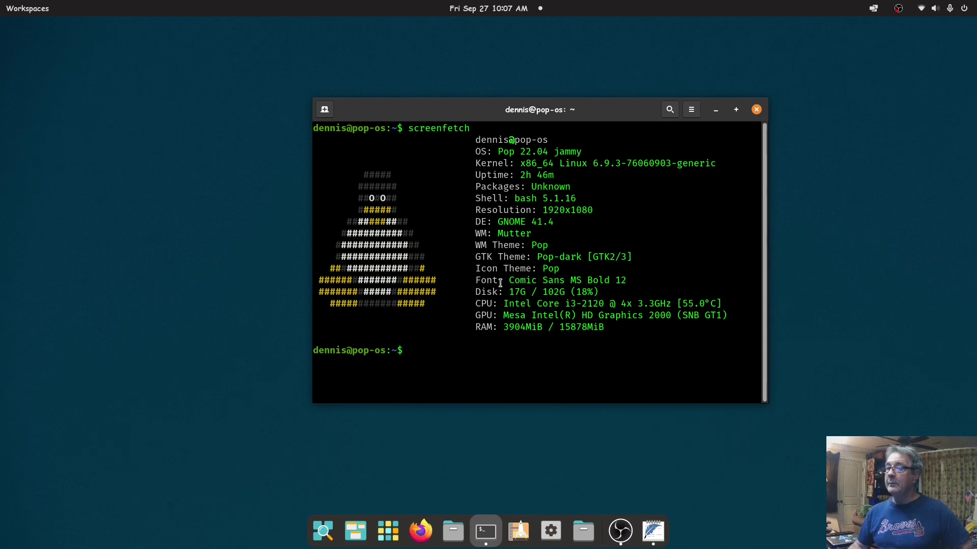
- Highlight GNOME version 41.4 in the screenfetch output, then run the ss system report
drag(532, 222, 557, 224)
click(568, 229)
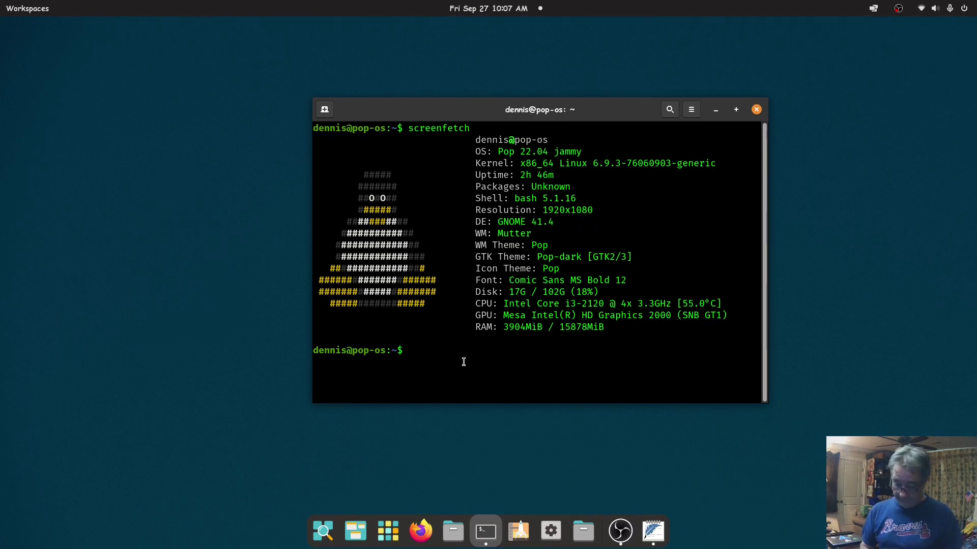
text(ss)
key(Return)
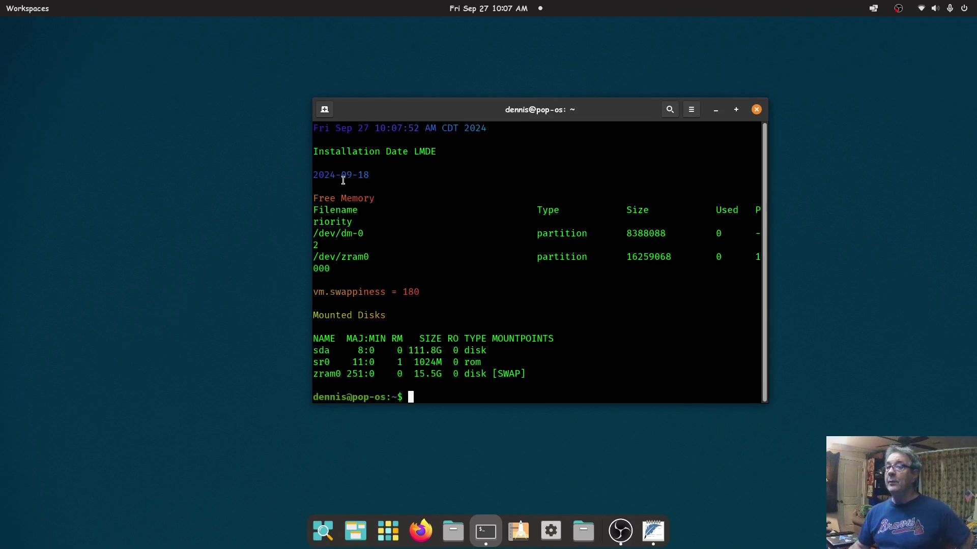
- Highlight the 09-18 install date and the 15.5G zram swap size, then open the application search
drag(342, 176, 368, 177)
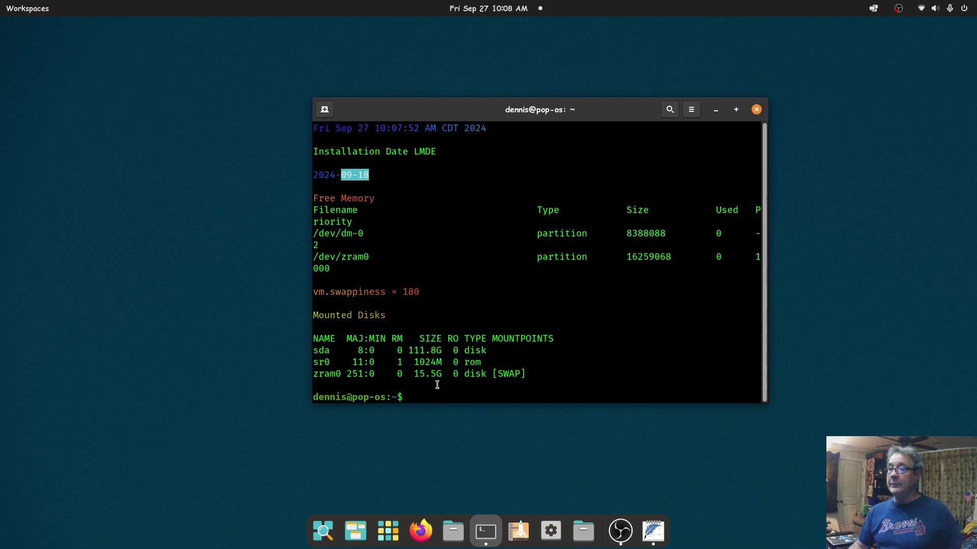
drag(412, 375, 442, 375)
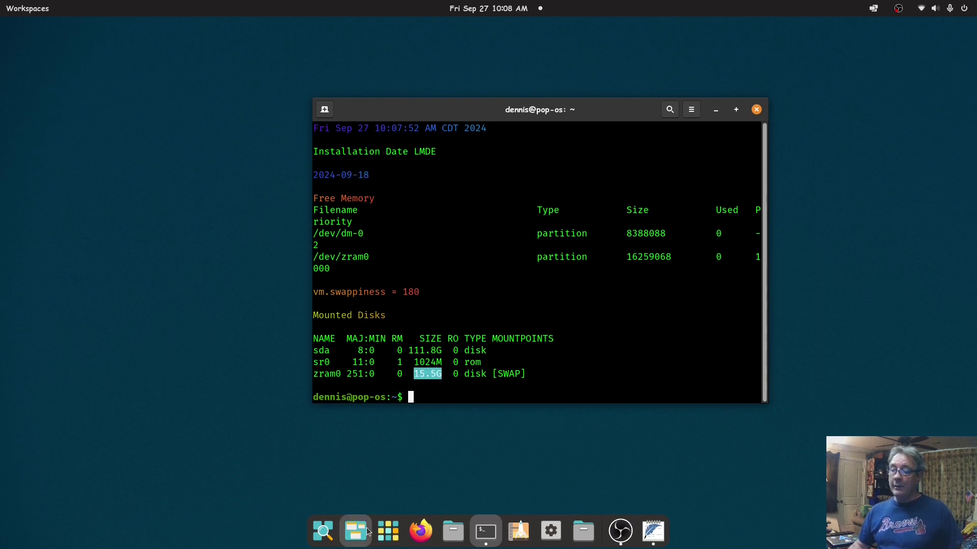
click(324, 531)
- Launch System Monitor from a 'mon' search, review its resource usage, then close it
text(moni)
key(Return)
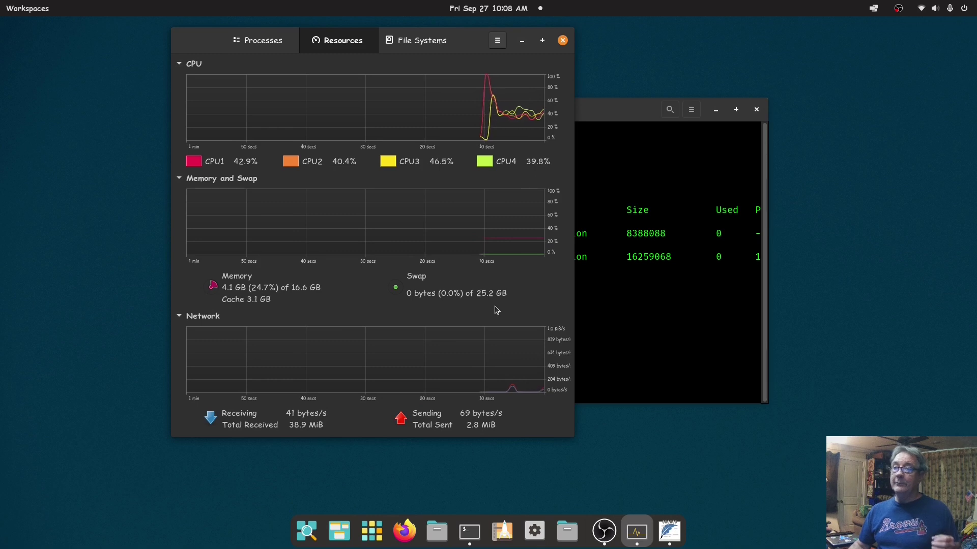
click(562, 40)
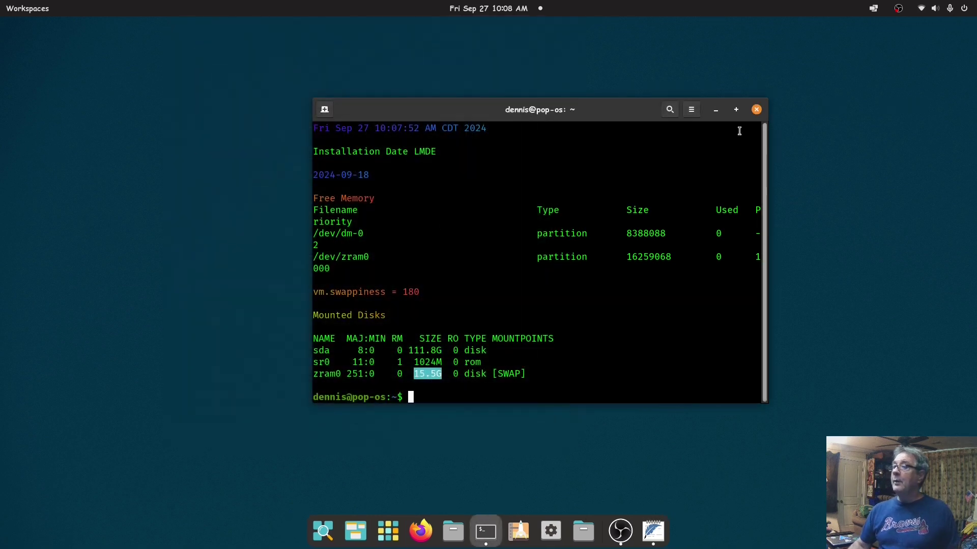
- Clear the terminal, print /etc/os-release, and highlight version 22.04 LTS
click(595, 366)
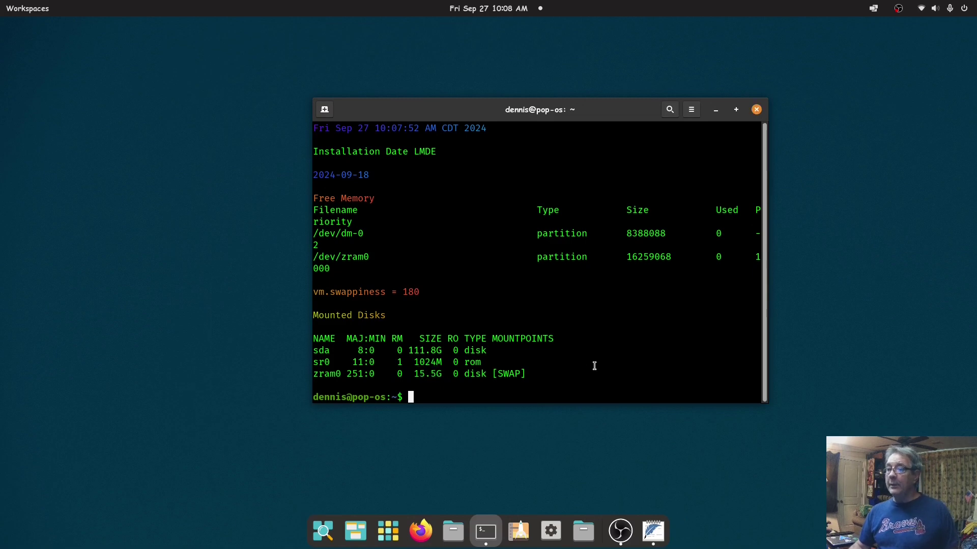
key(ctrl+l)
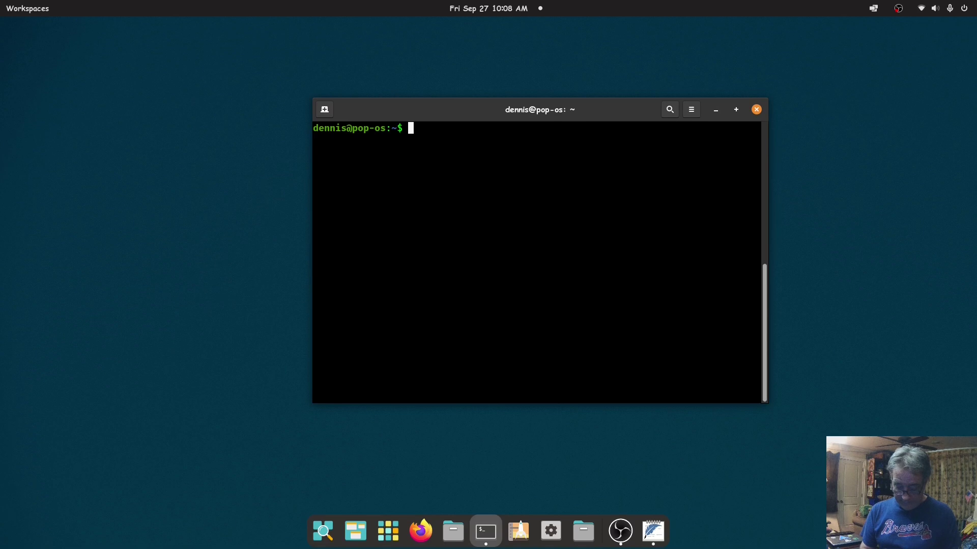
text(cat )
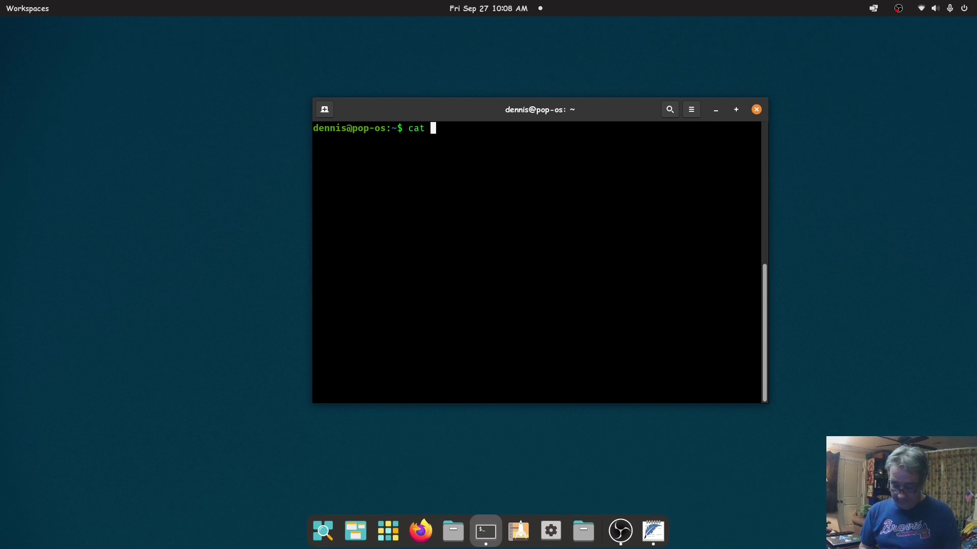
text(/etc/os-)
key(Tab)
key(Return)
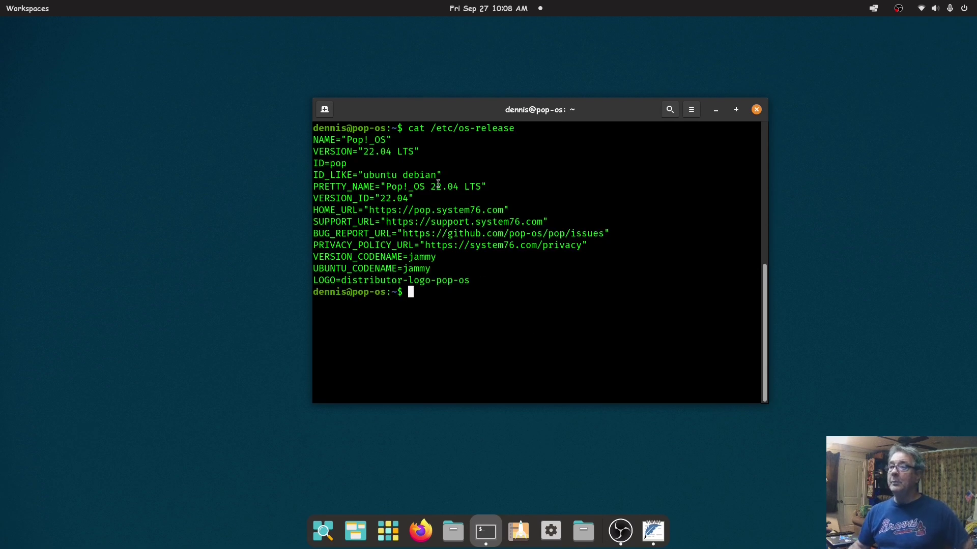
drag(363, 152, 419, 152)
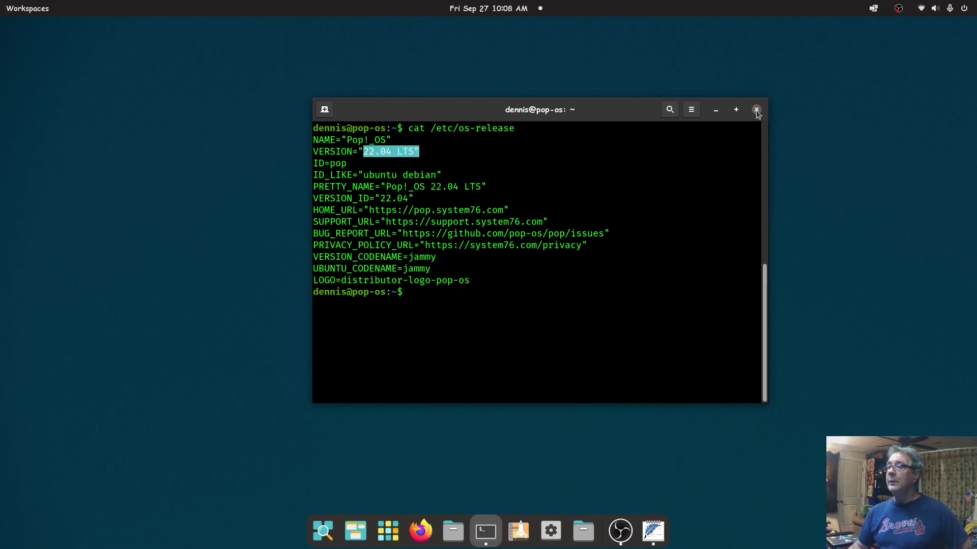
- Close the terminal and move the PoPOS Notes FeatherPad window up and to the left
click(757, 109)
click(655, 540)
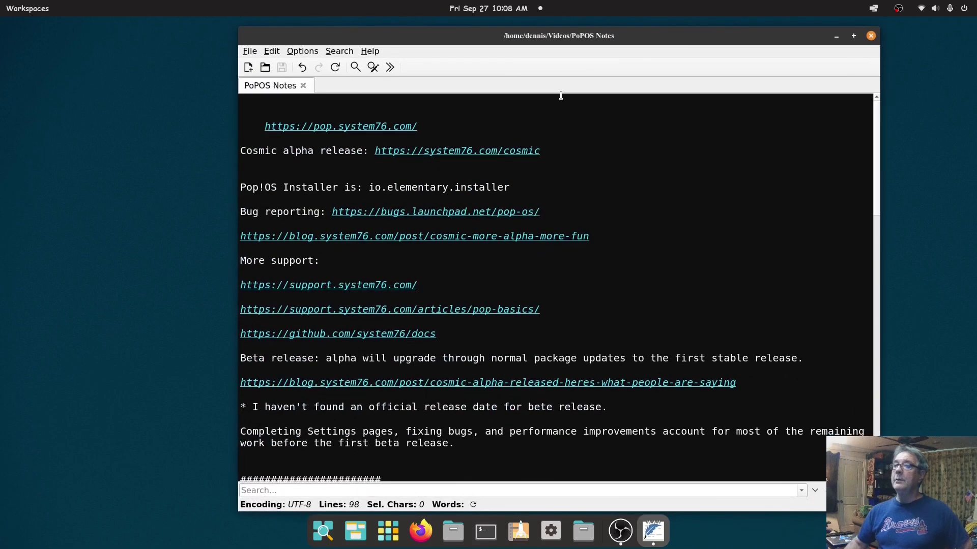
drag(630, 31, 592, 22)
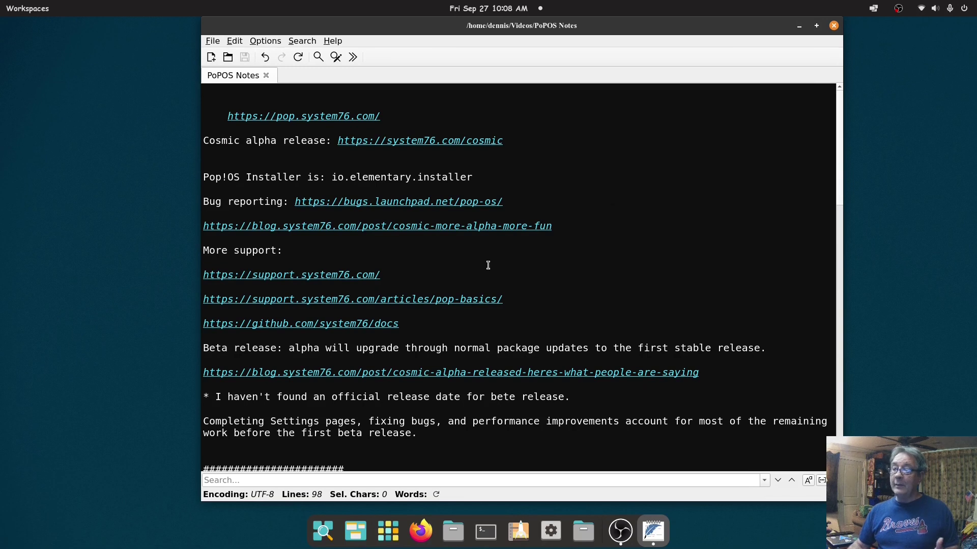
- Launch VirtualBox from the Virtualization folder and start the PopOS virtual machine
click(388, 530)
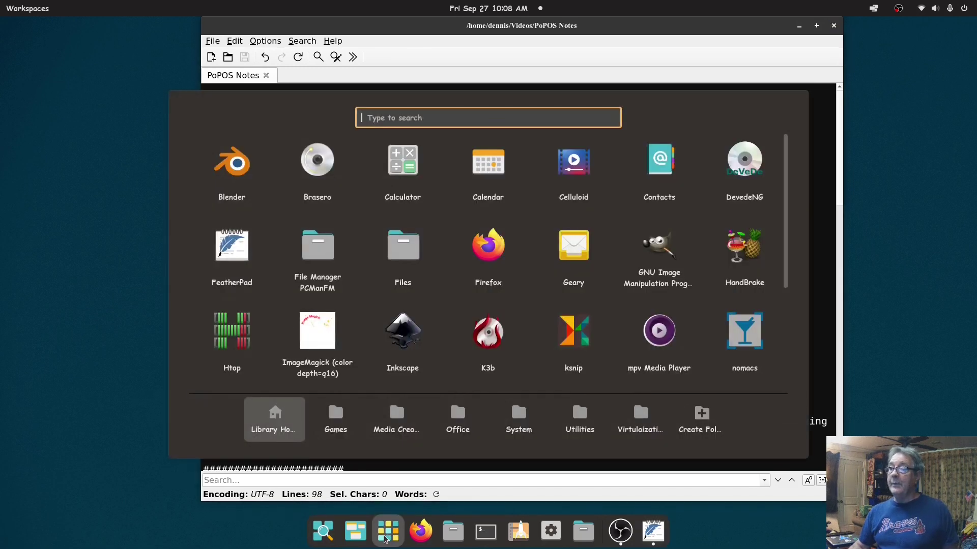
click(640, 419)
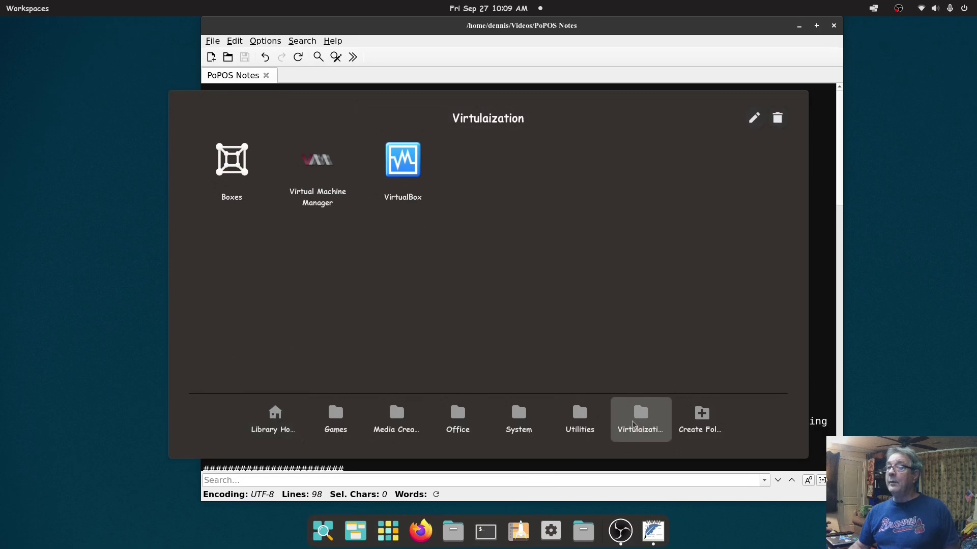
click(399, 168)
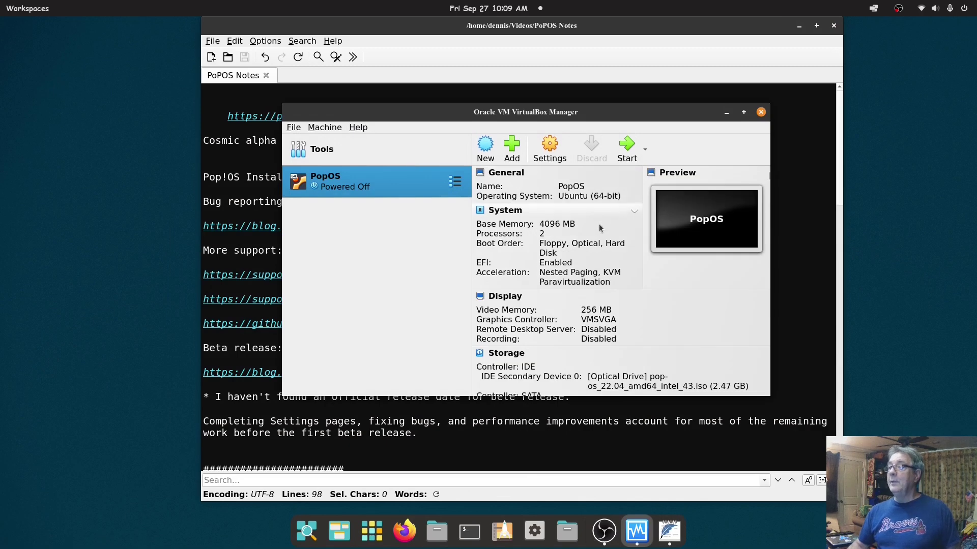
click(623, 149)
- Switch to the booting PopOS VM window and skip the boot menu countdown
click(657, 30)
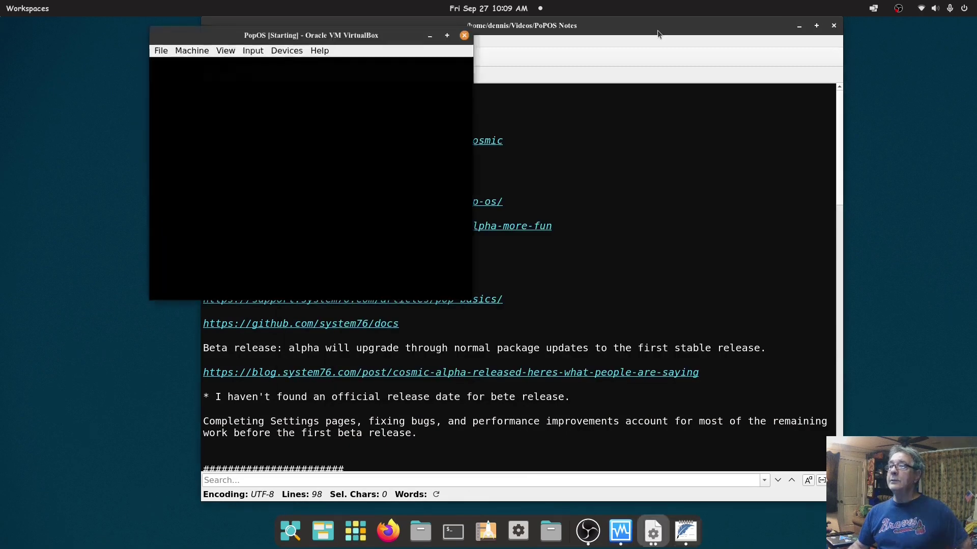
click(657, 31)
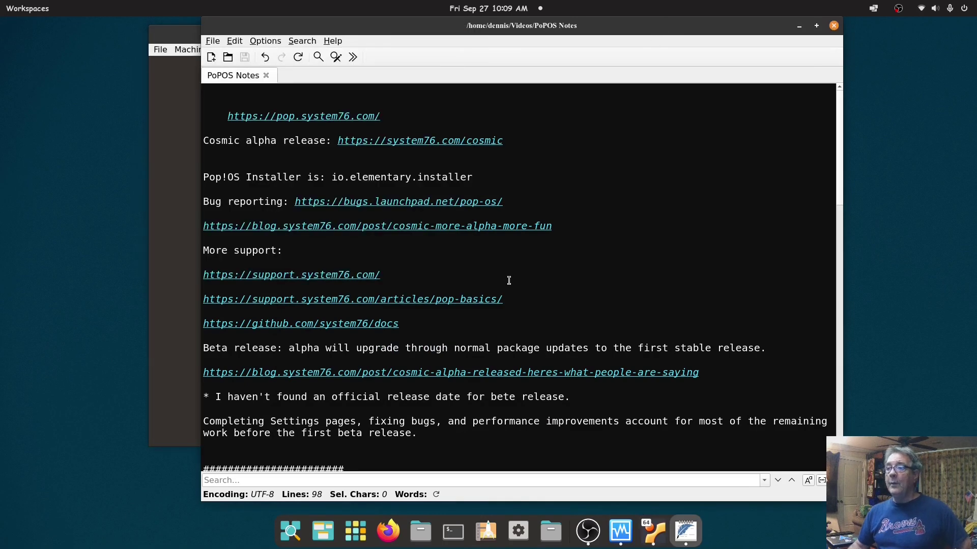
click(175, 36)
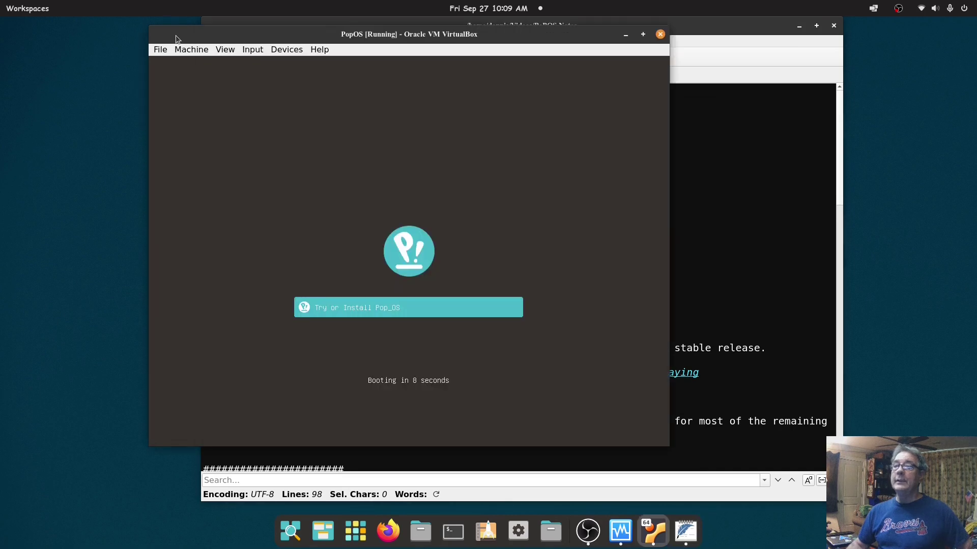
key(Return)
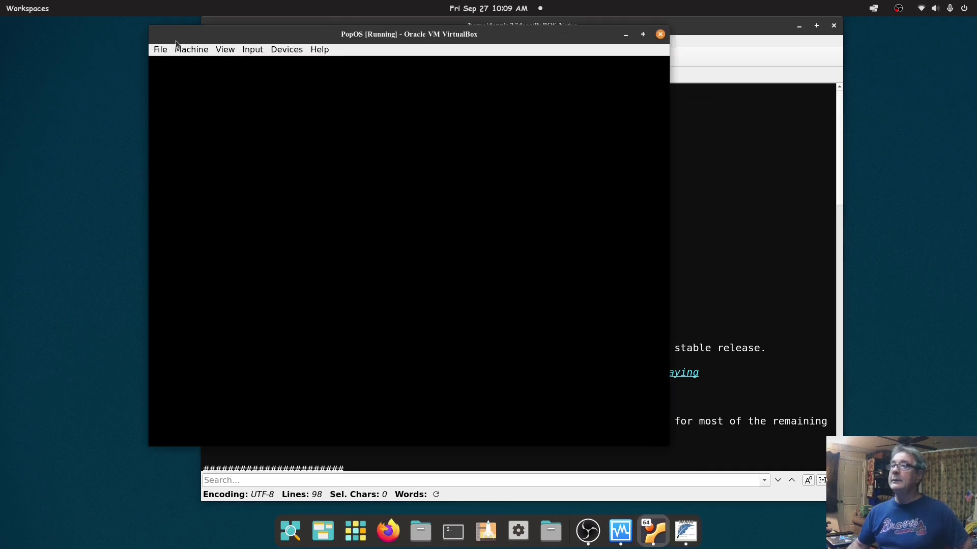
- Scroll the FeatherPad notes to the dpkg --get-selections line, minimize them, and open the application library
click(772, 501)
scroll(581, 280, down, 1)
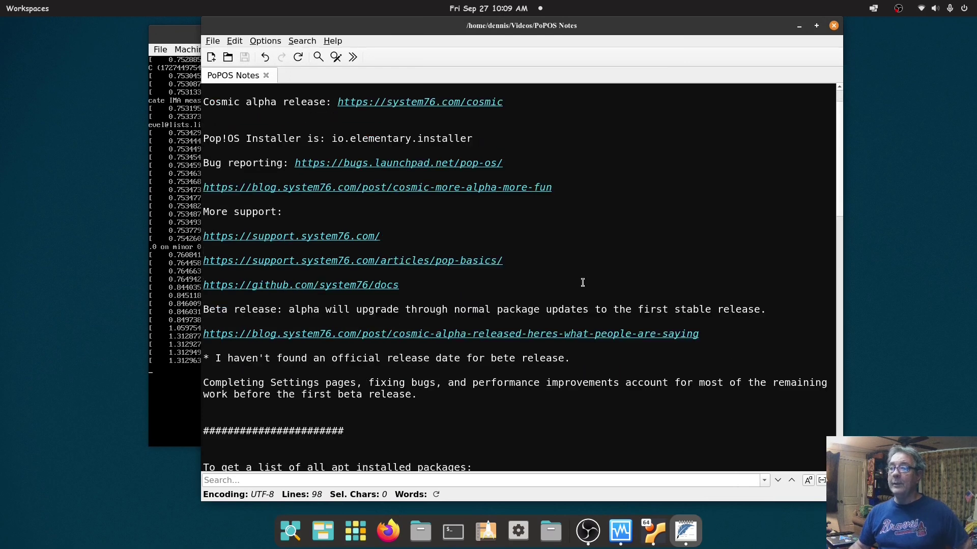
scroll(415, 272, down, 1)
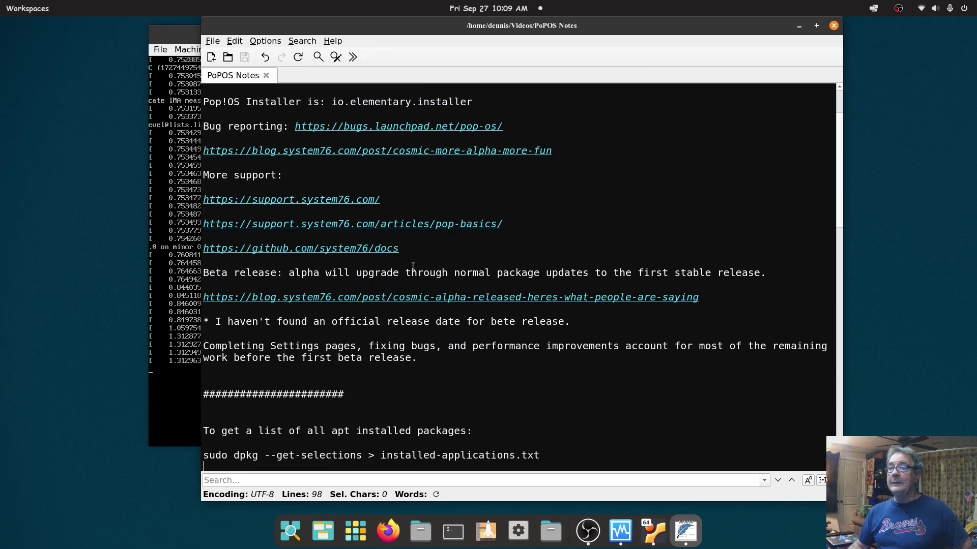
scroll(488, 246, down, 2)
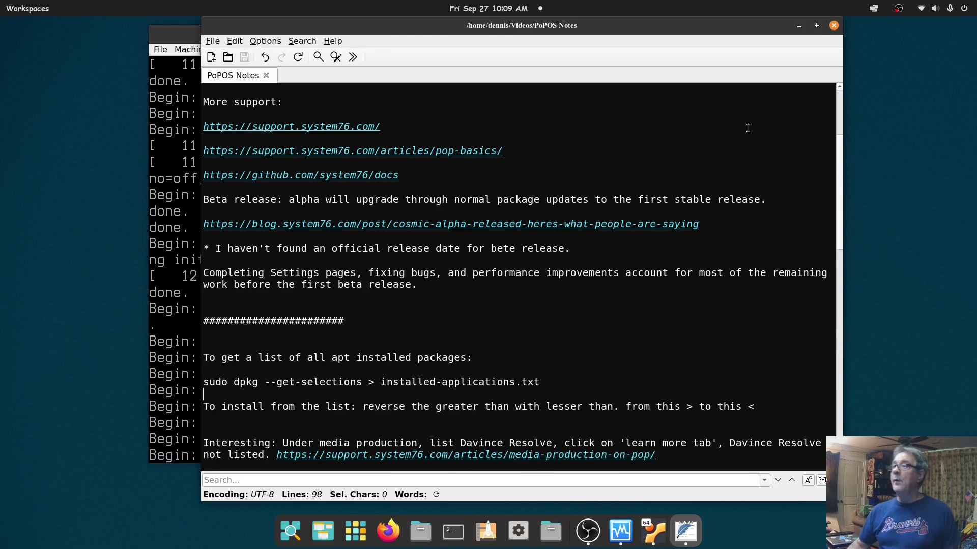
click(799, 25)
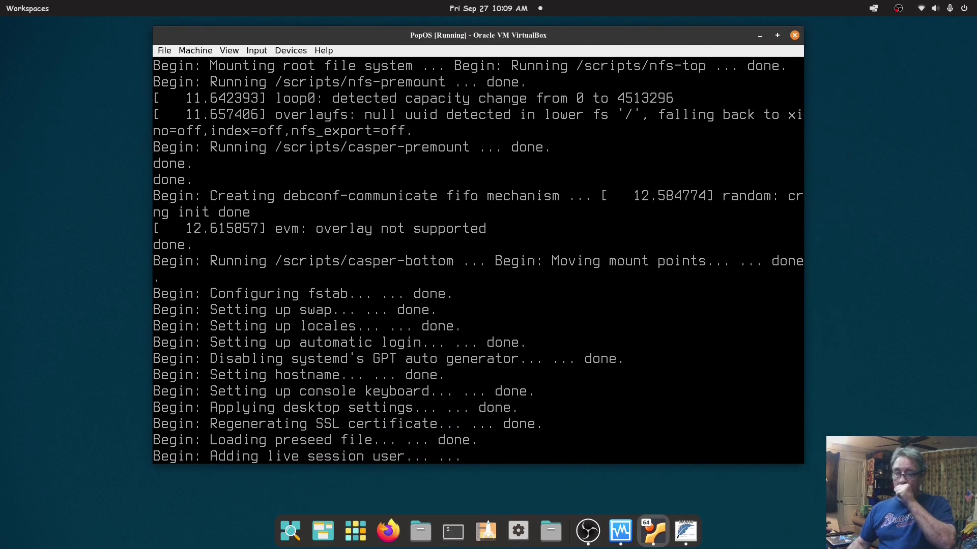
click(353, 532)
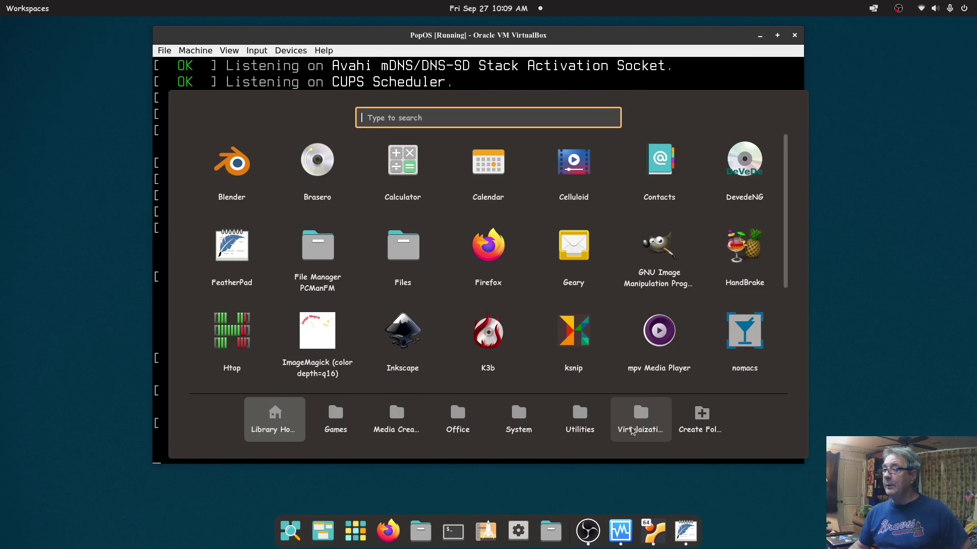
- Create an app folder named DVD, move the HandBrake tile into it, and open it to confirm
scroll(615, 328, down, 2)
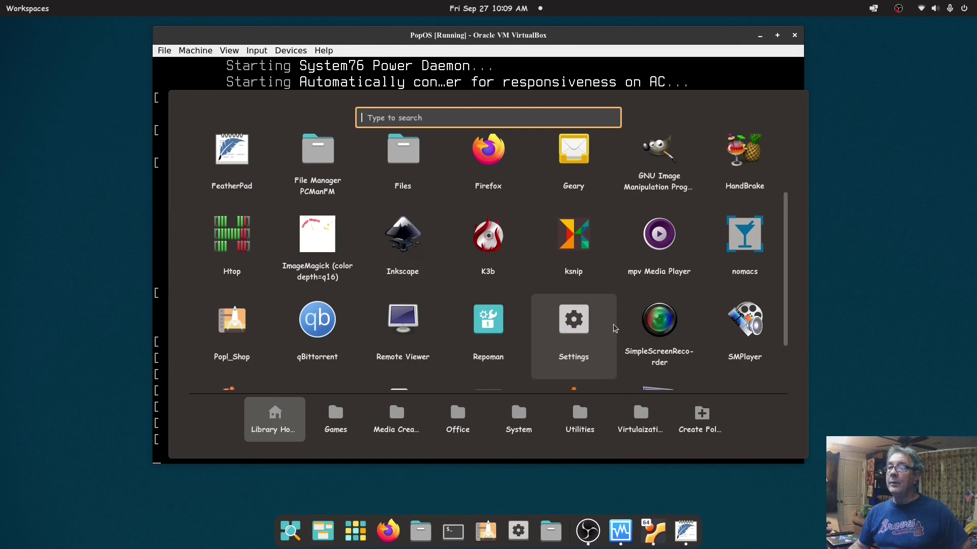
click(700, 431)
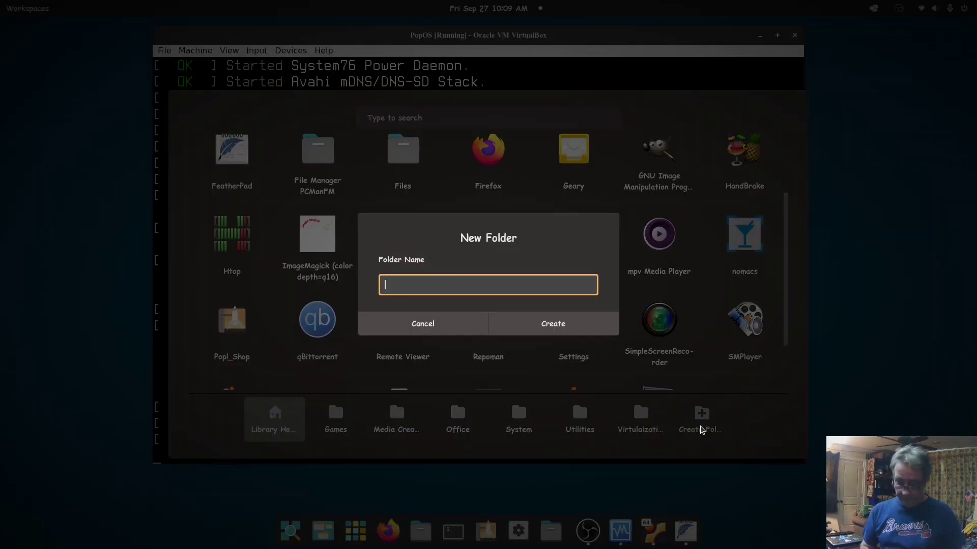
text(DVD)
key(Return)
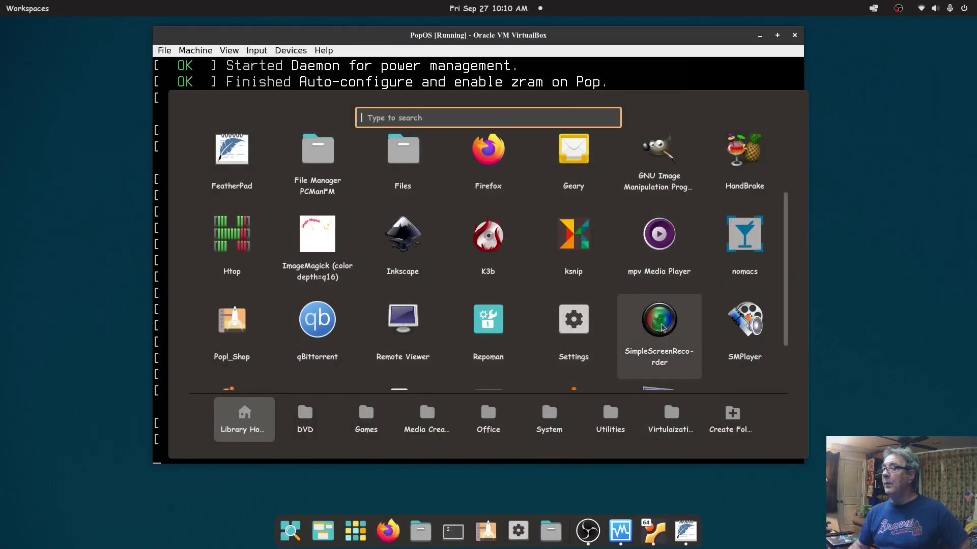
scroll(661, 327, up, 2)
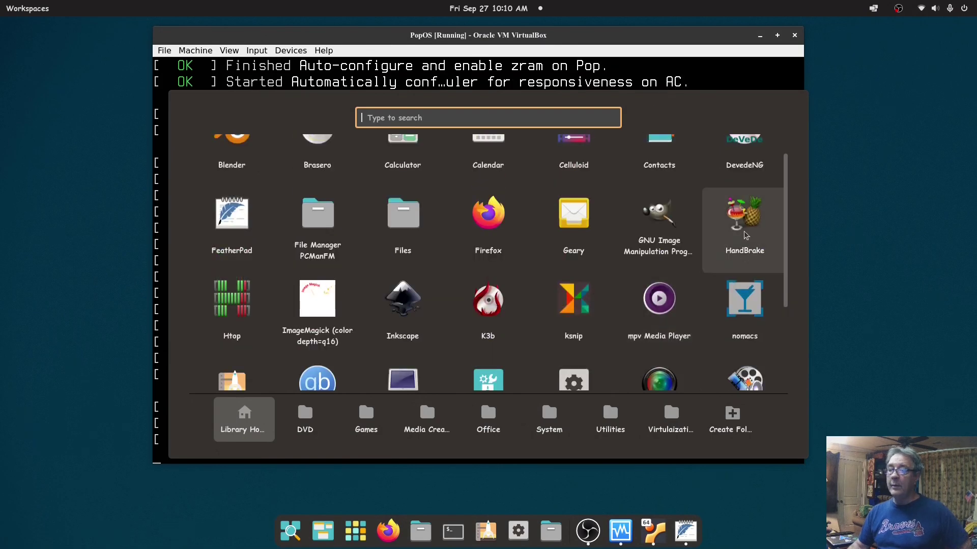
drag(746, 235, 311, 424)
click(311, 423)
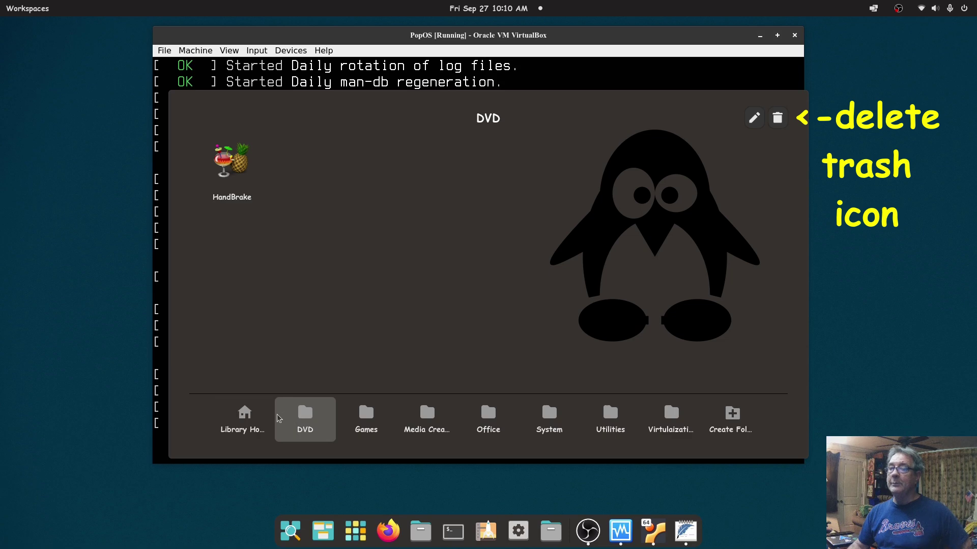
- From Library Home, browse the Games, Media Create, Office, System, Utilities and Virtualization folders in turn
click(243, 420)
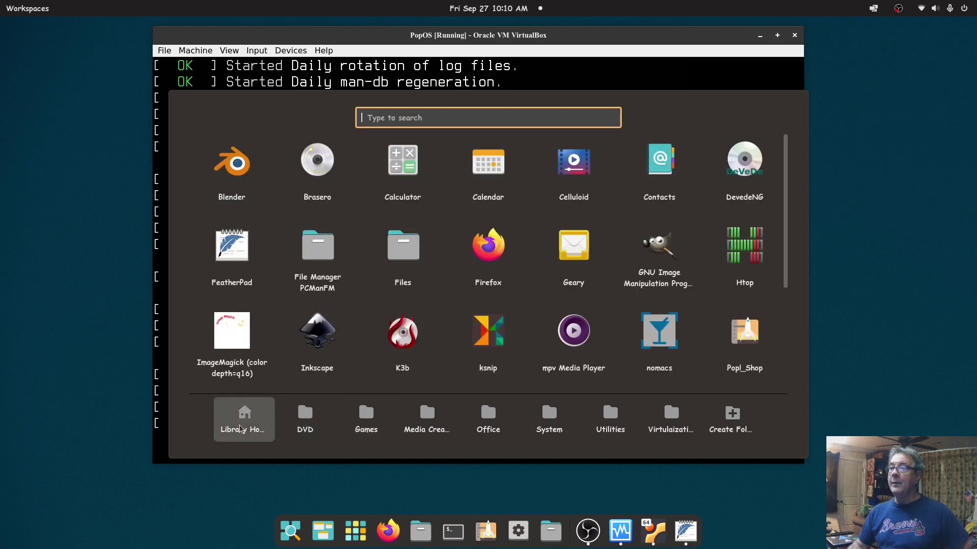
scroll(582, 274, down, 3)
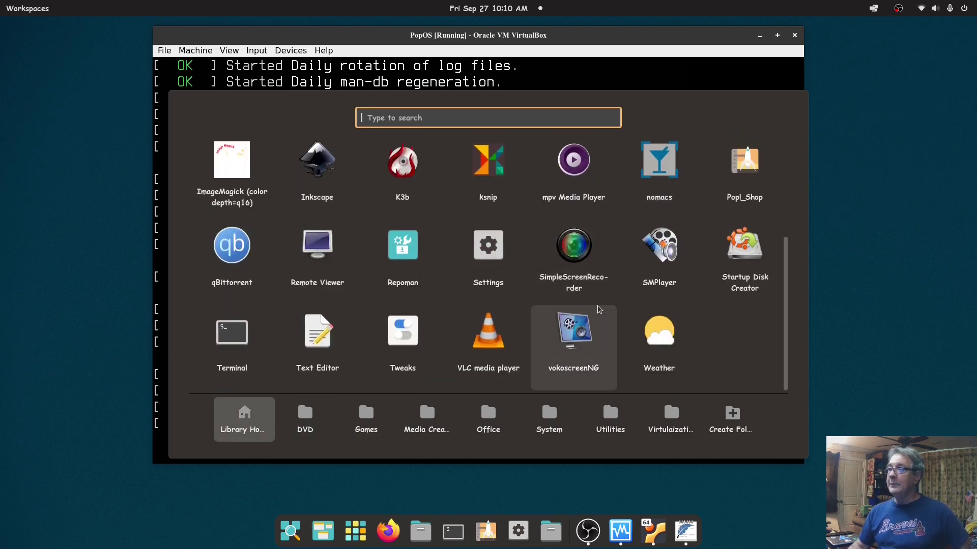
scroll(755, 332, up, 3)
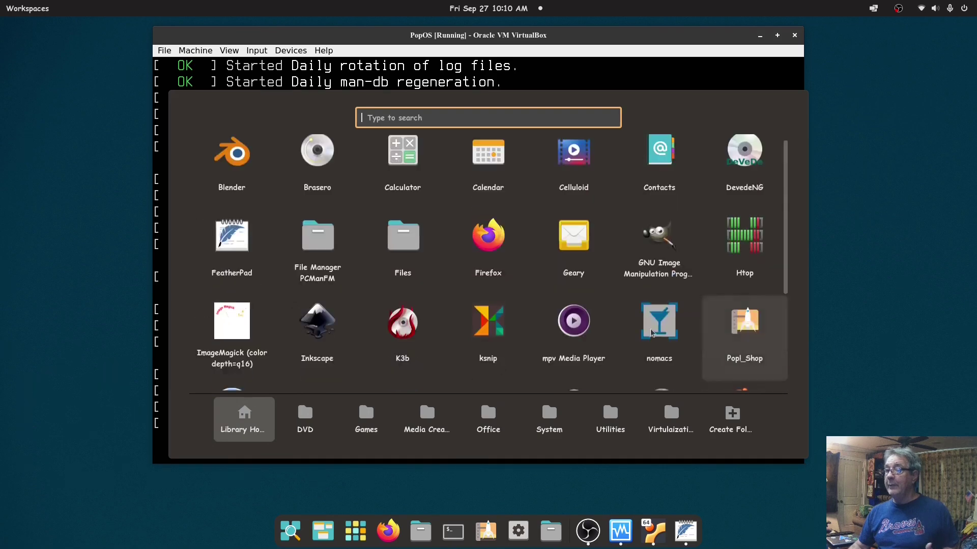
click(360, 431)
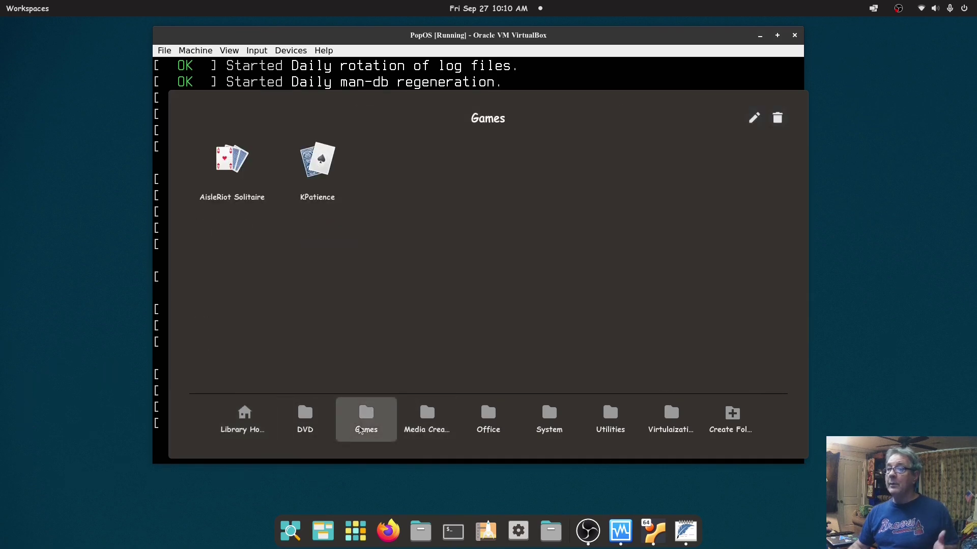
click(421, 428)
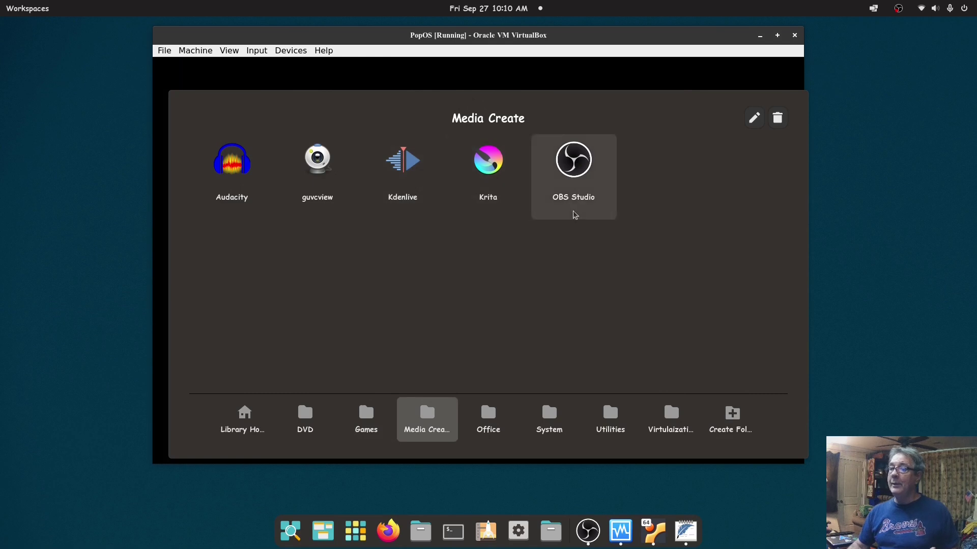
click(487, 433)
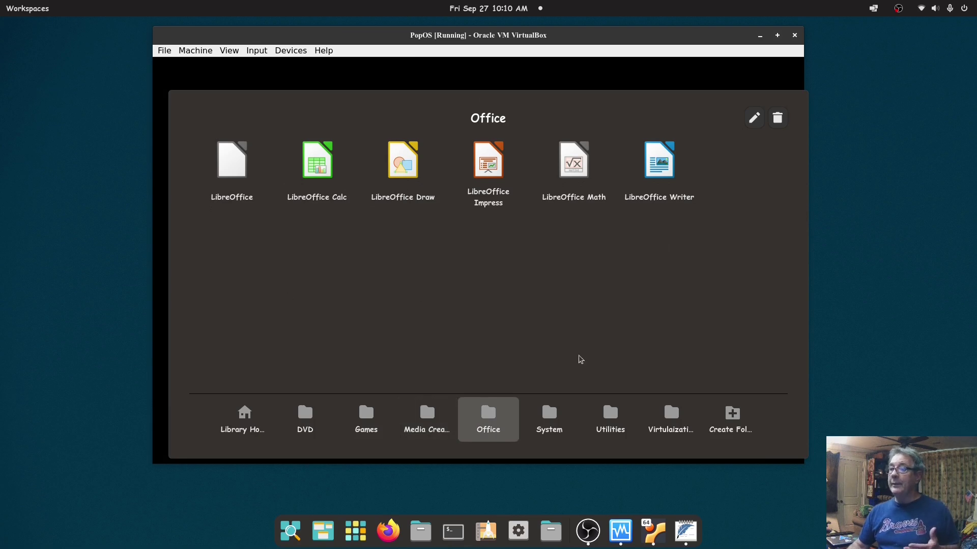
click(554, 430)
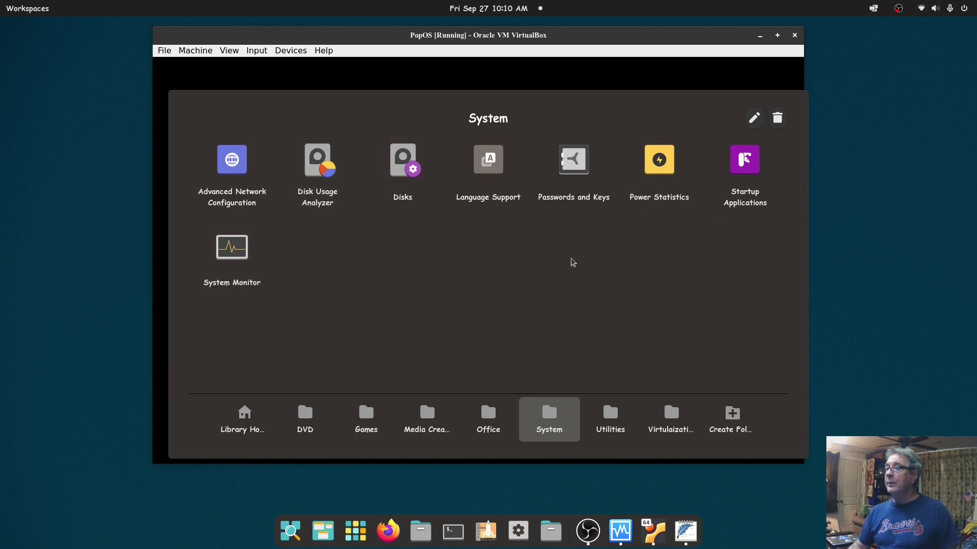
click(610, 420)
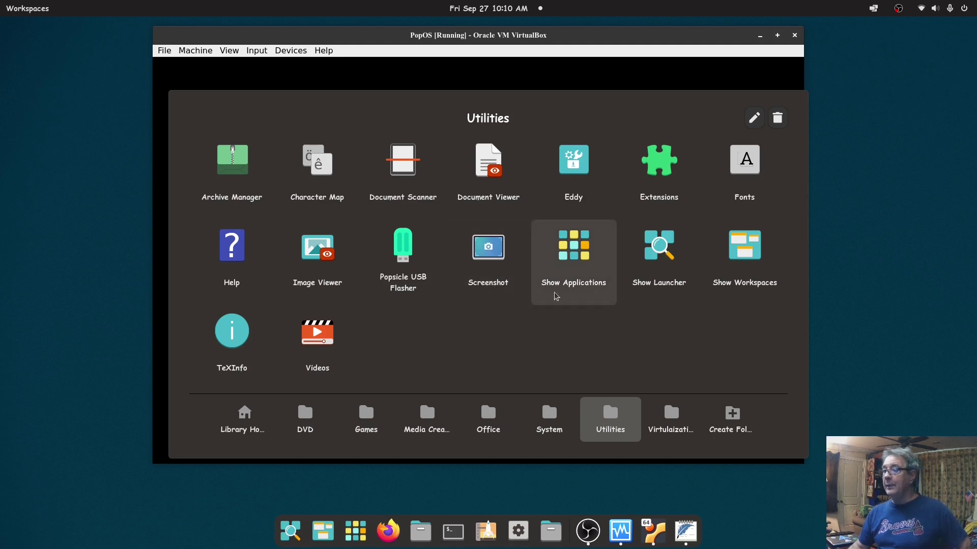
click(669, 424)
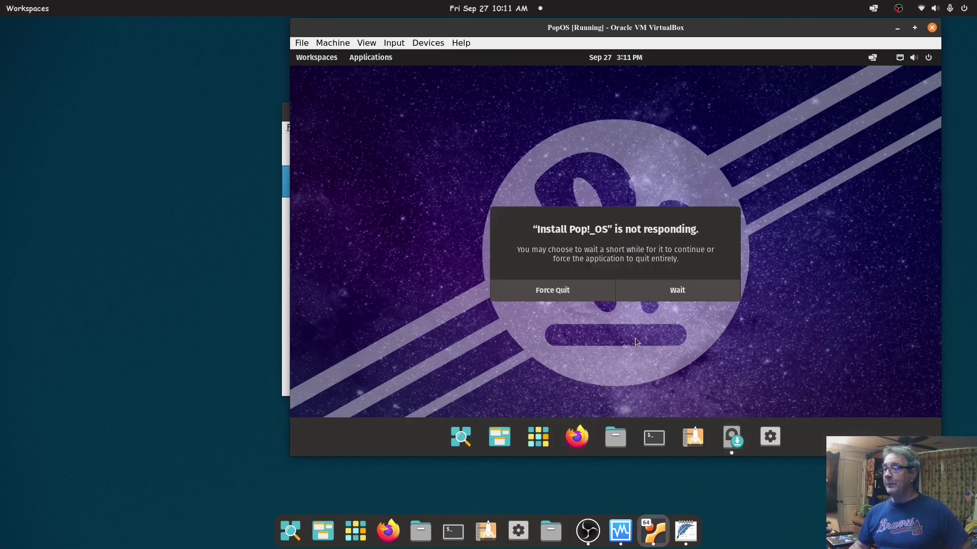
- Choose Wait on the not-responding installer dialog, maximizing and restoring the VM window in between
click(679, 294)
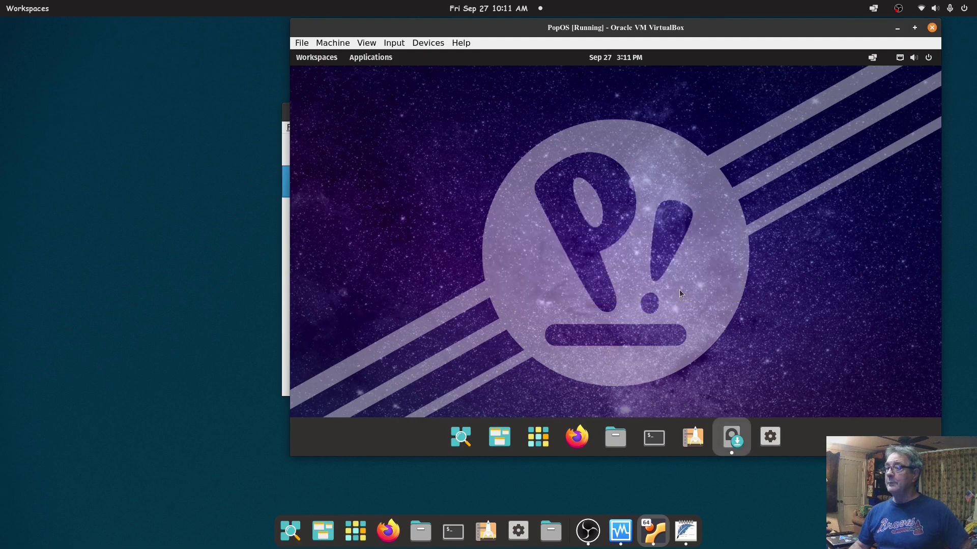
click(914, 27)
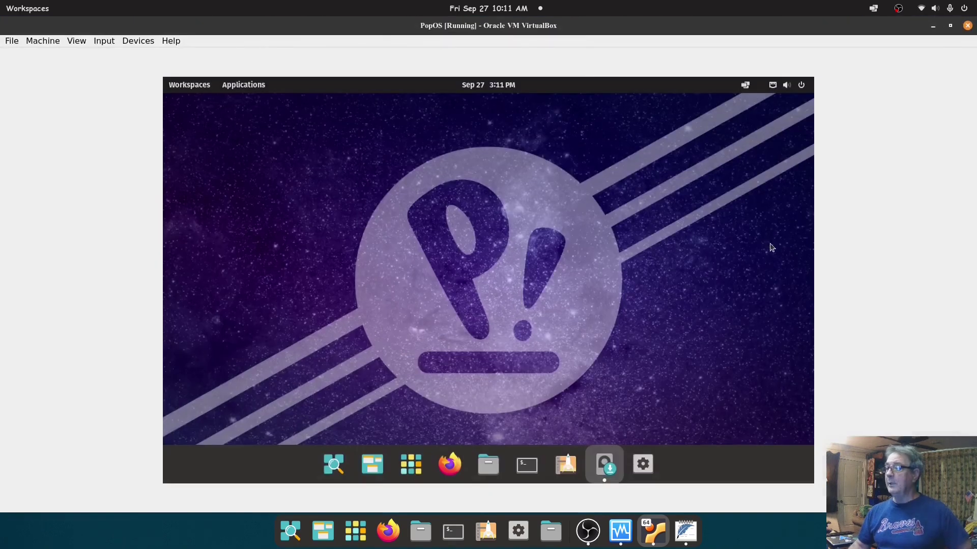
click(949, 26)
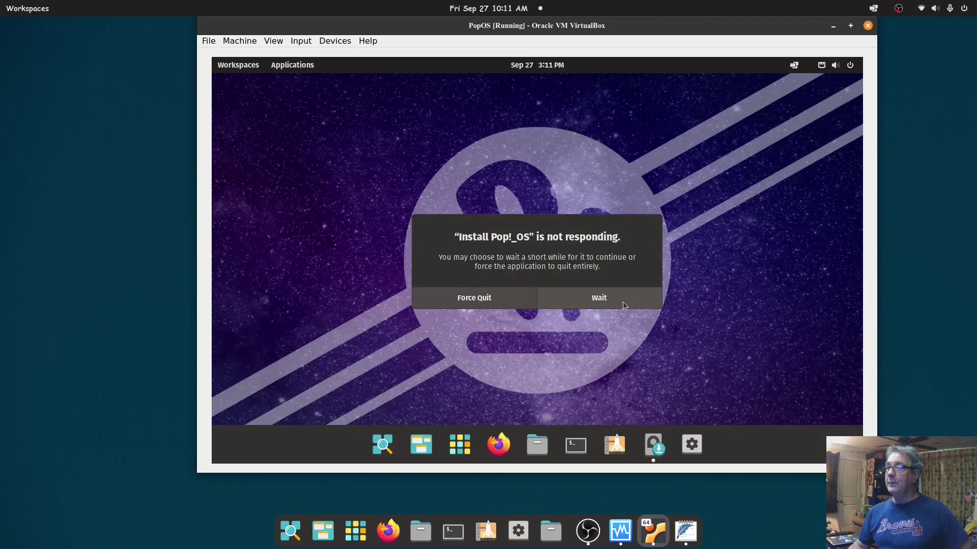
click(623, 302)
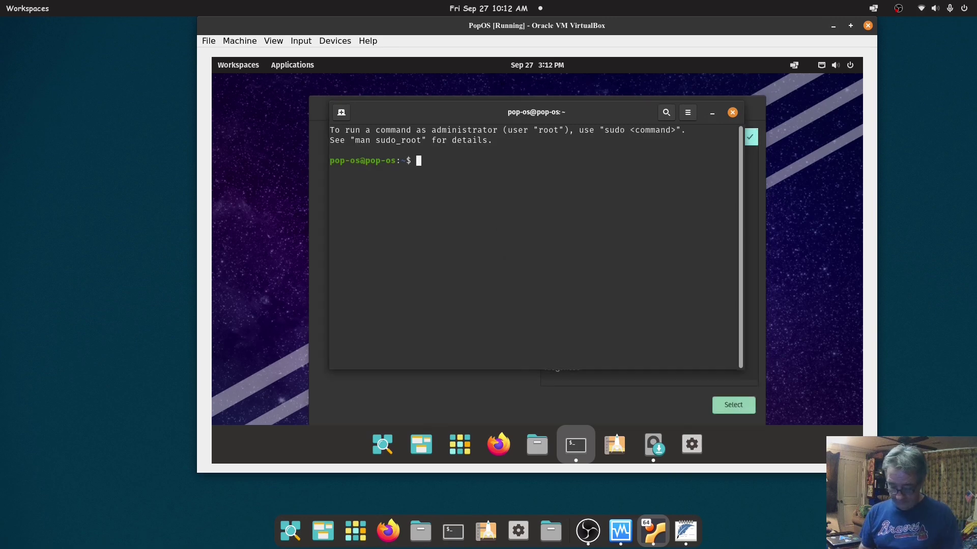
- Run xprop on the installer window in the guest terminal and select its class io.elementary.installer
text(pro)
key(BackSpace)
key(BackSpace)
key(BackSpace)
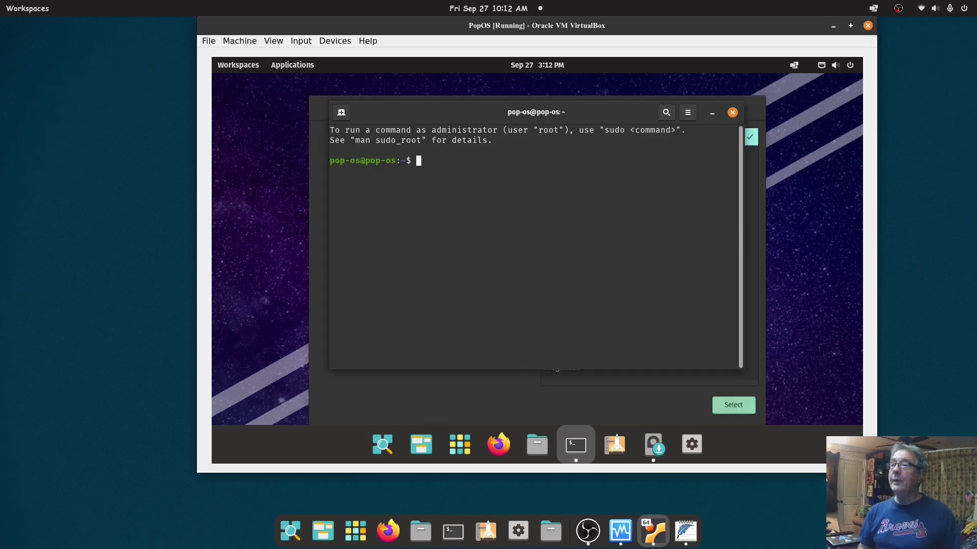
text(xp)
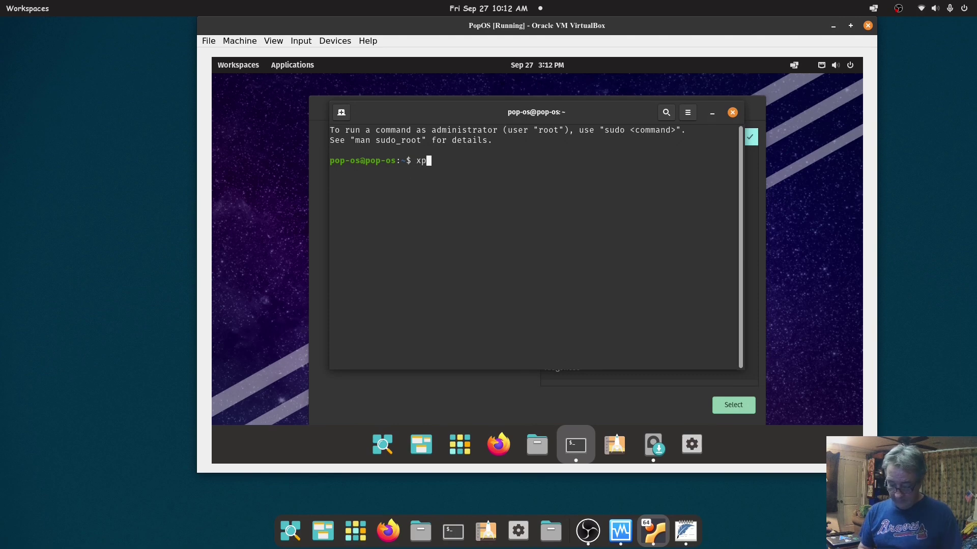
text(rop)
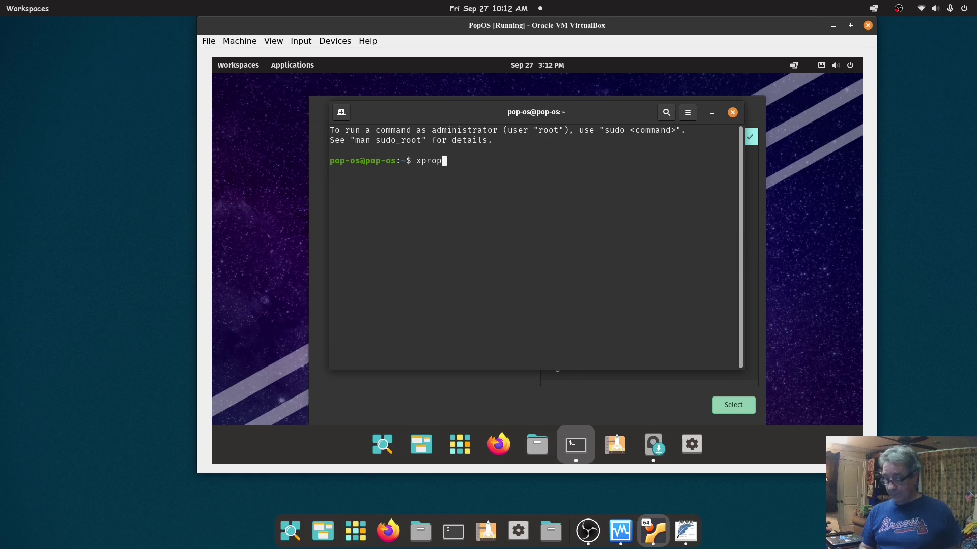
key(Return)
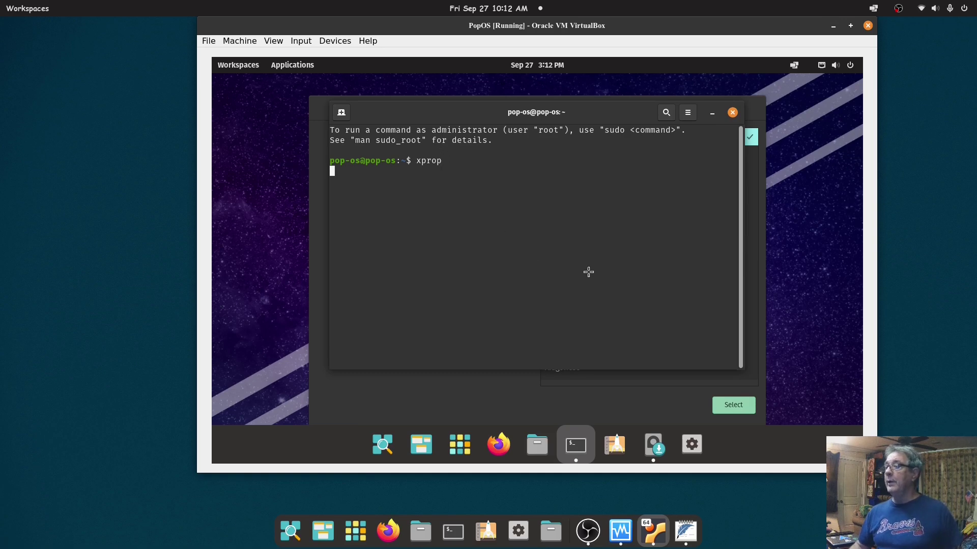
click(513, 401)
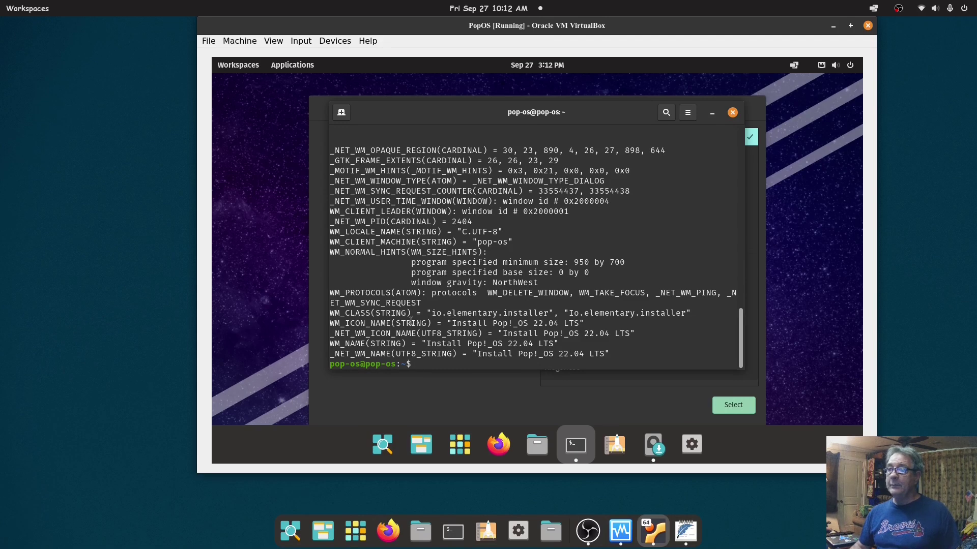
drag(434, 312, 685, 313)
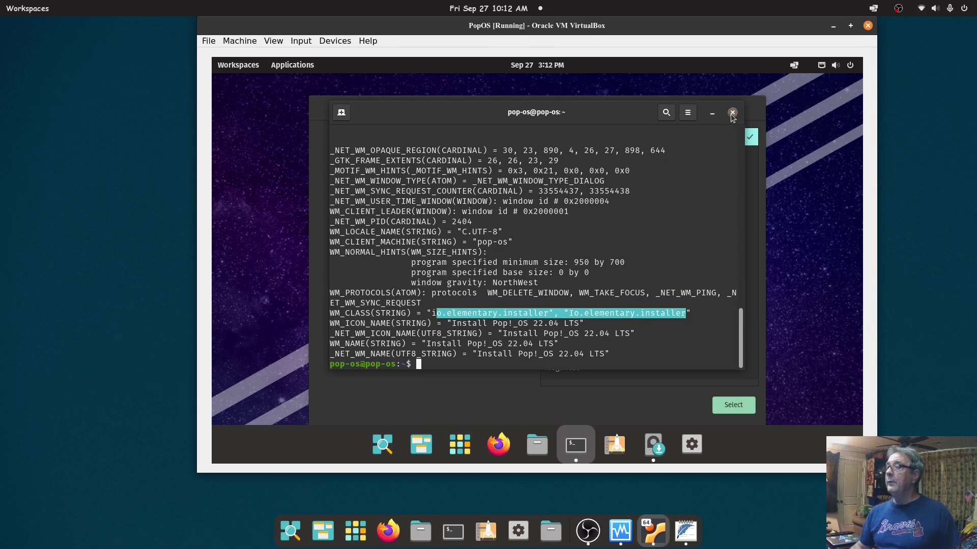
- Close the guest terminal and power off the Pop!_OS guest from its top-bar system menu
click(732, 113)
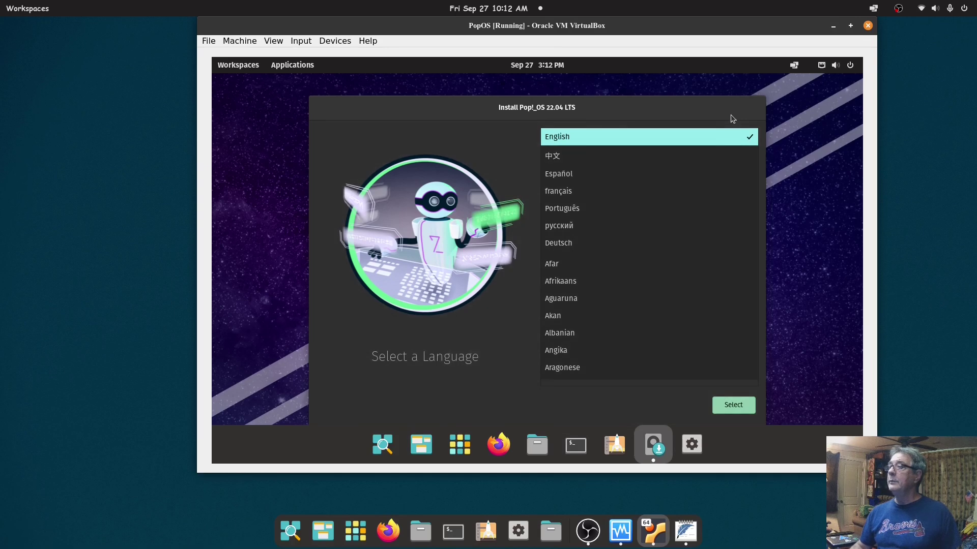
click(844, 62)
click(755, 158)
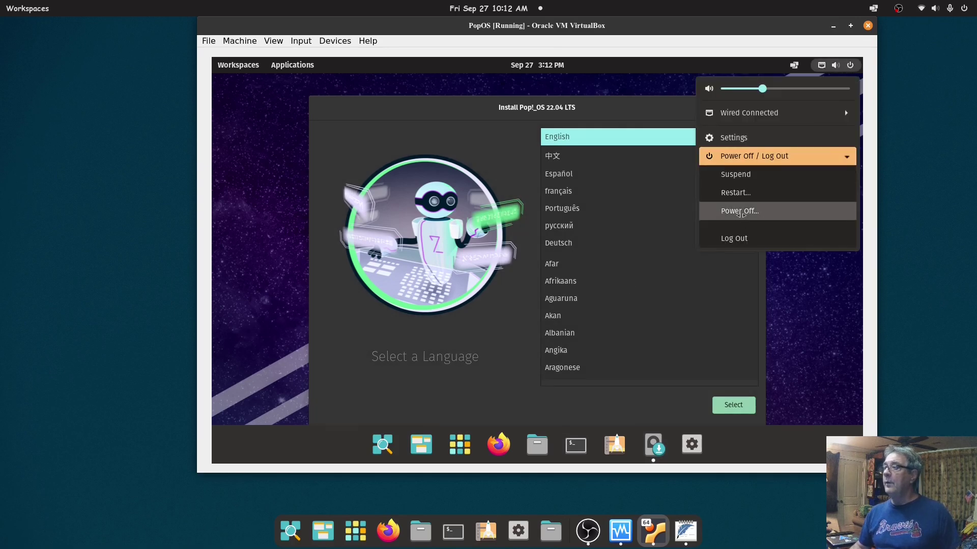
click(740, 213)
key(Escape)
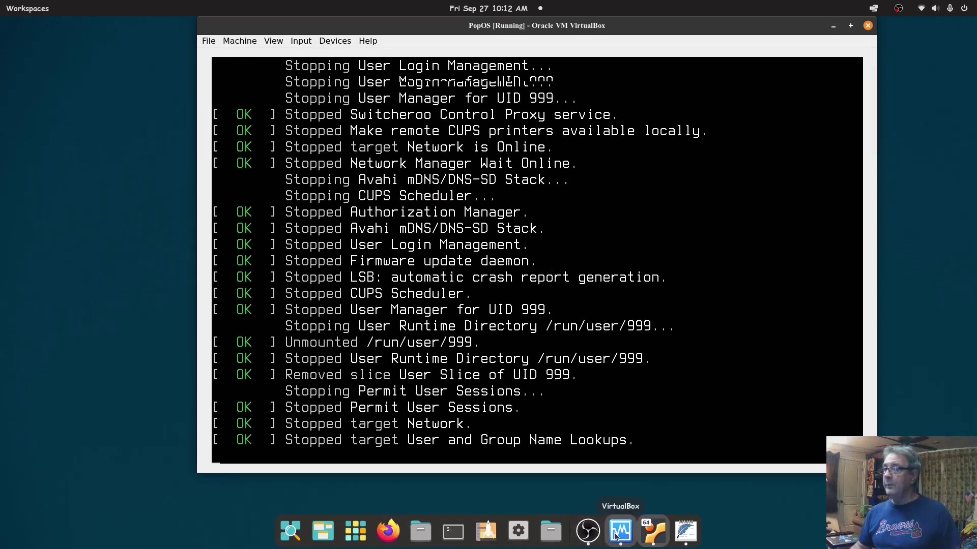
- Bring up the VirtualBox Manager window and close it
click(620, 531)
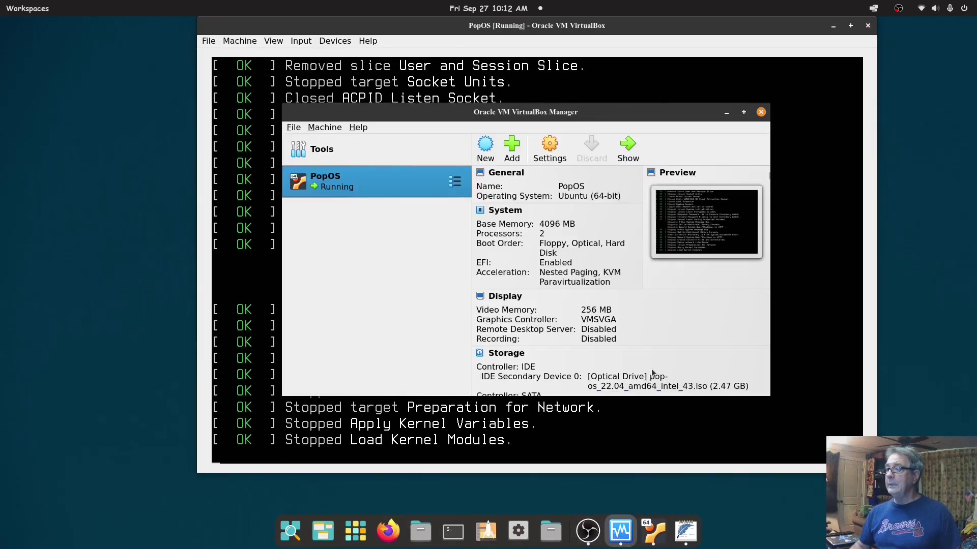
scroll(697, 369, down, 3)
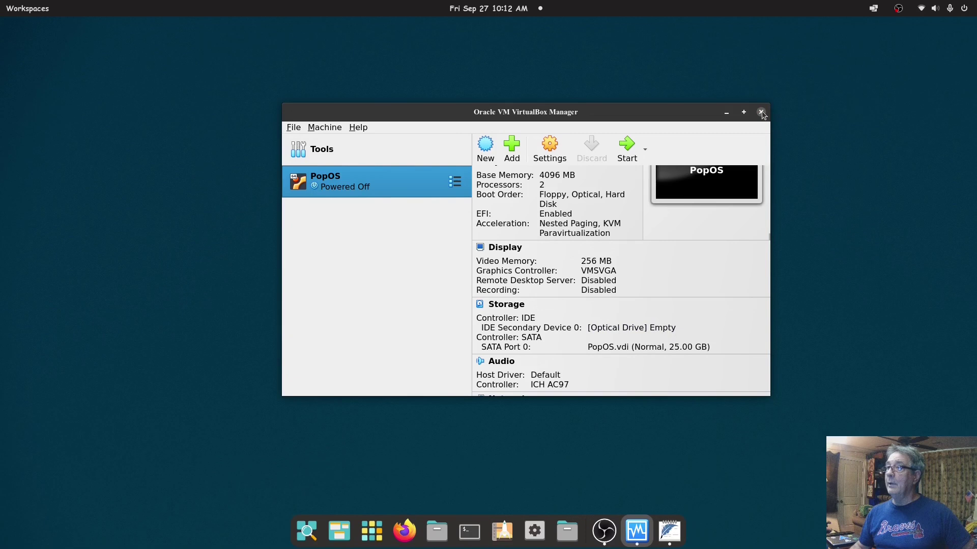
click(761, 112)
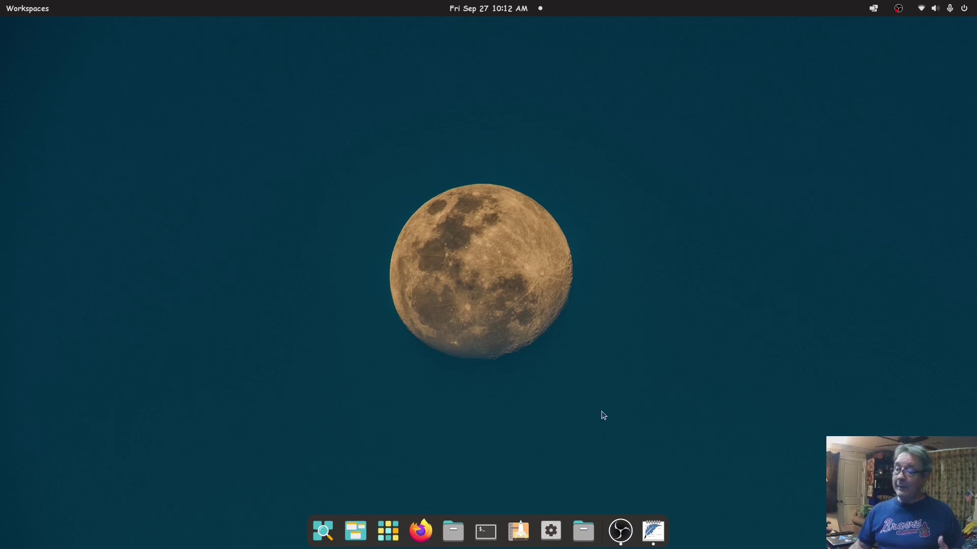
- Open PoPOS Notes in FeatherPad, scroll to the dpkg command, and highlight its > and < characters
click(653, 530)
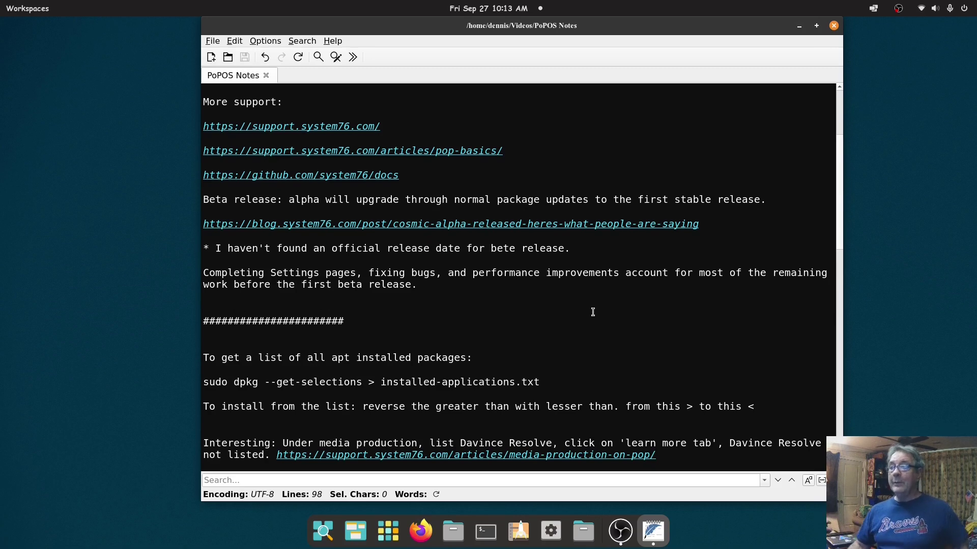
scroll(593, 312, down, 5)
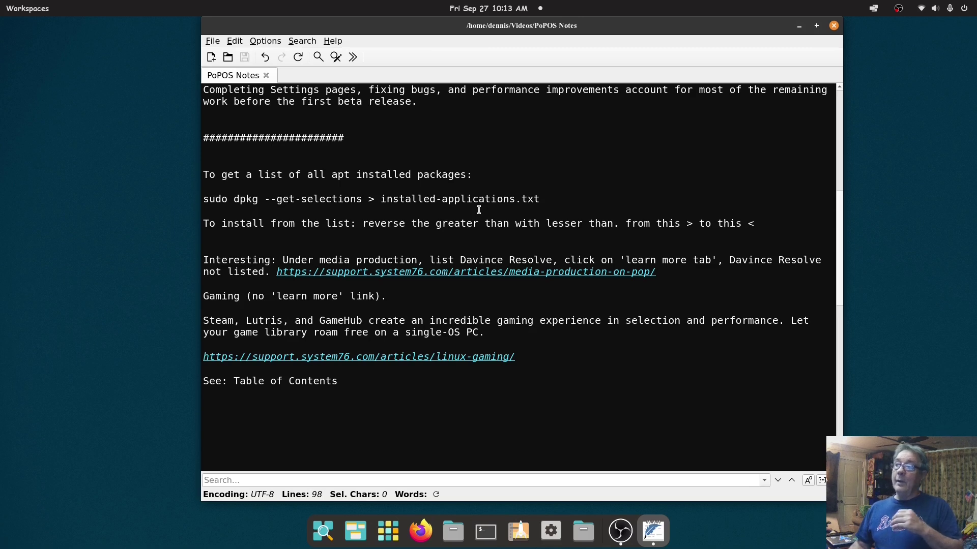
click(478, 210)
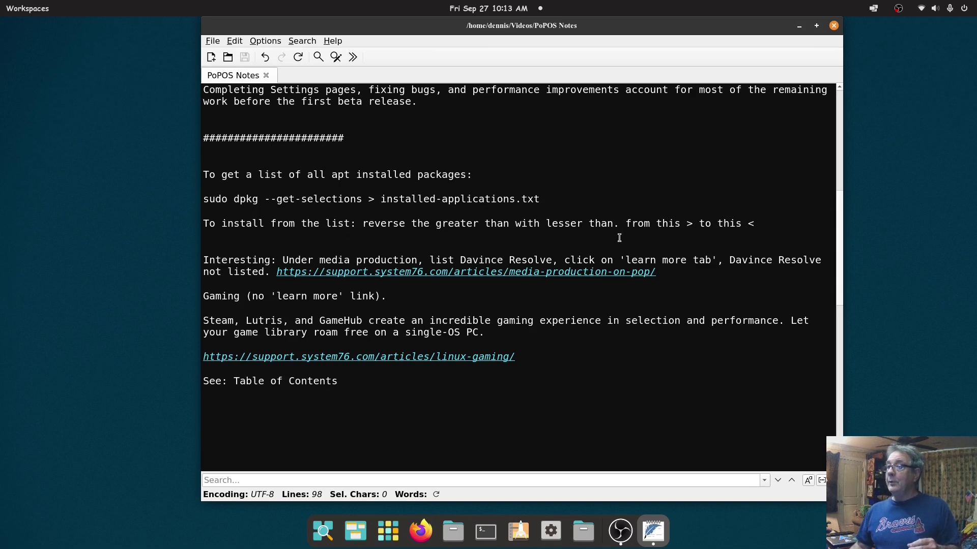
drag(367, 199, 375, 199)
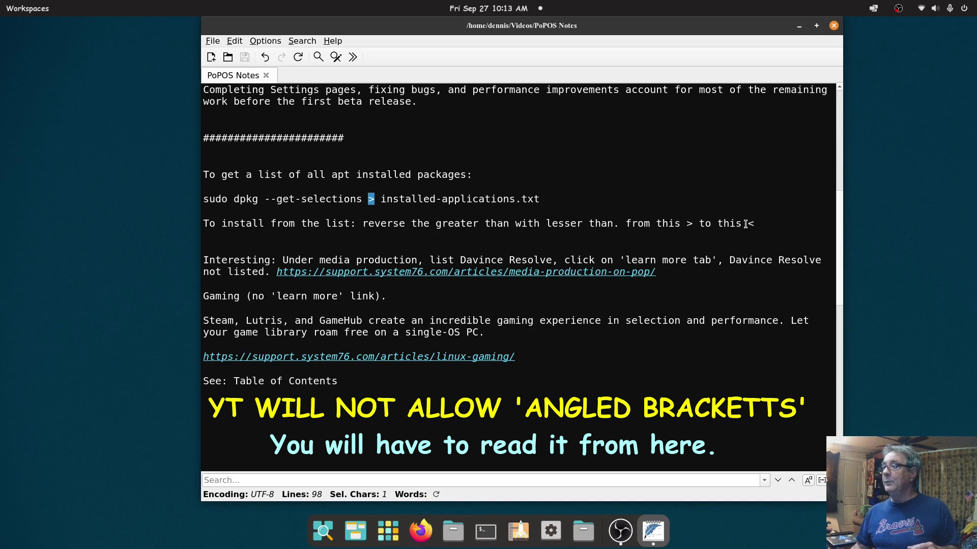
drag(746, 223, 755, 224)
click(562, 185)
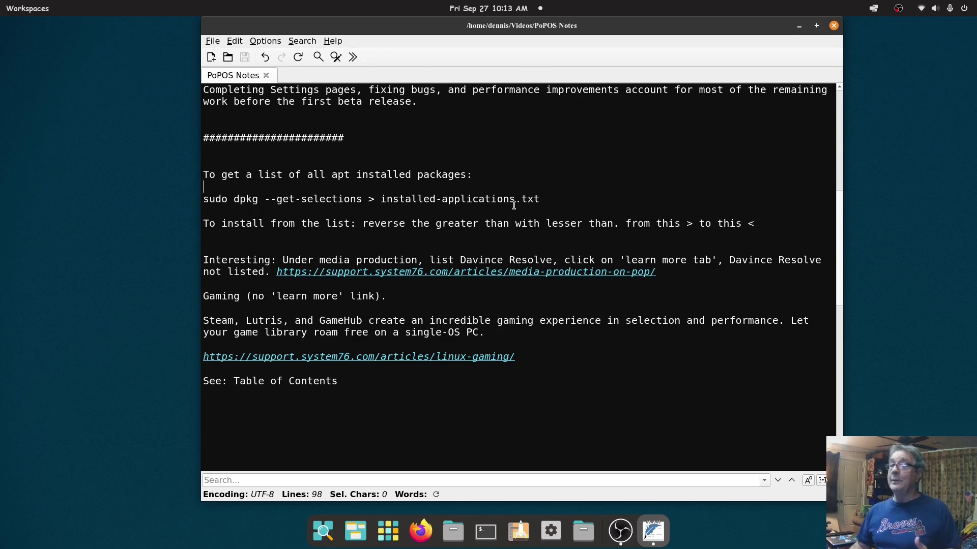
- Open installed-applications_popOS-790_08-2024.txt from the home folder and scroll through the package list
click(583, 531)
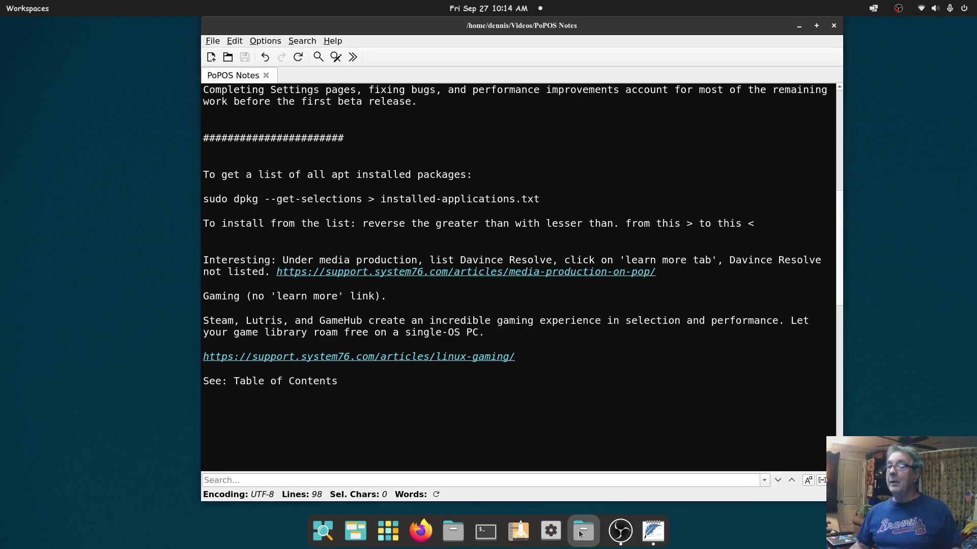
double_click(199, 231)
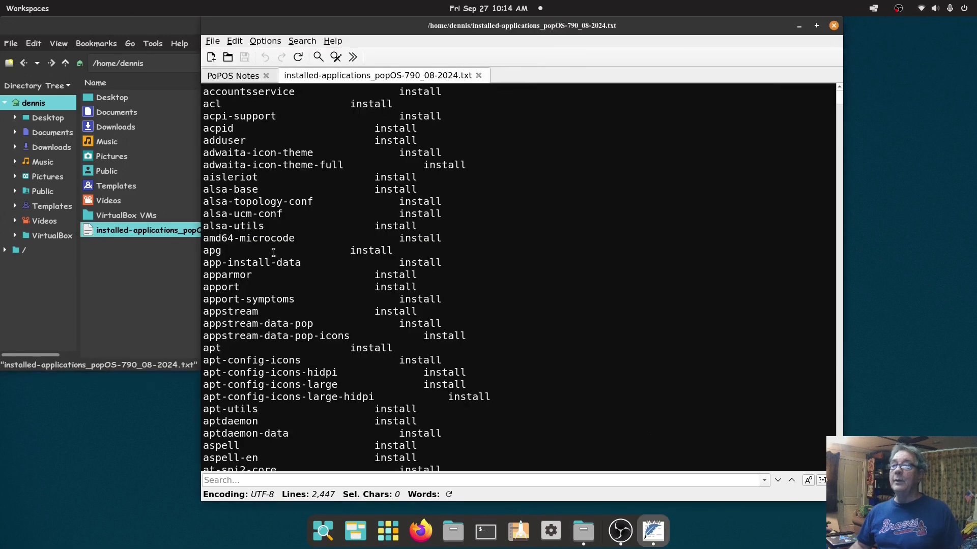
scroll(331, 173, down, 20)
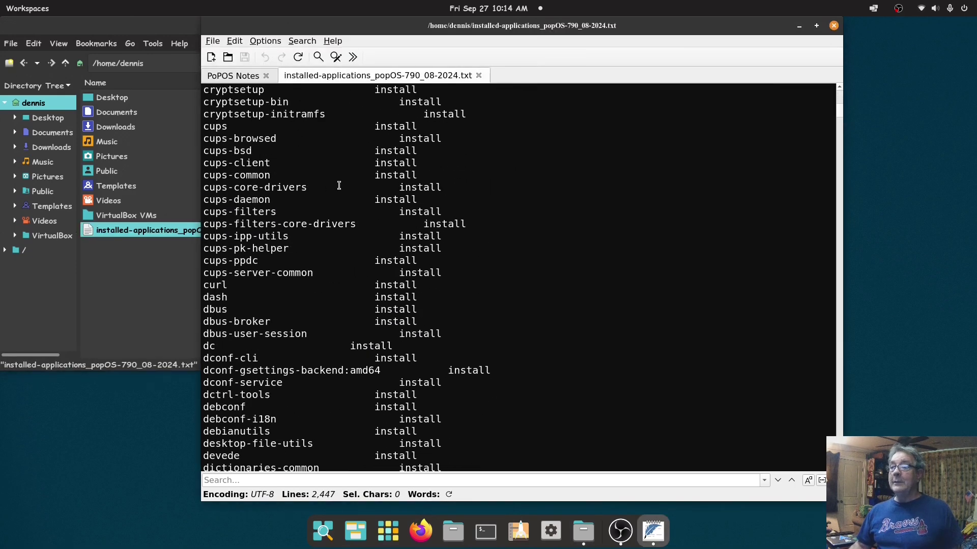
scroll(339, 186, down, 20)
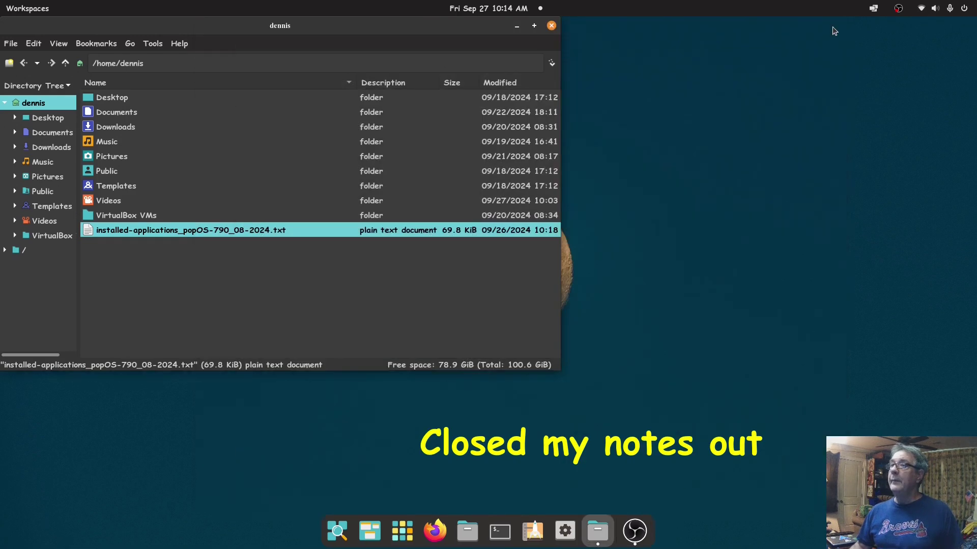
- Close the text editor, then recentre and close the file manager
click(833, 25)
drag(429, 36, 624, 57)
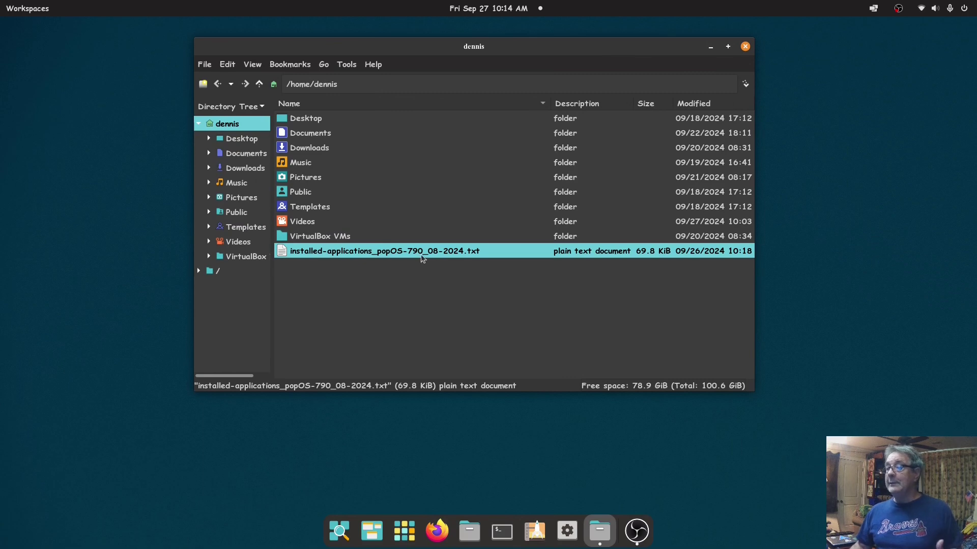
click(745, 47)
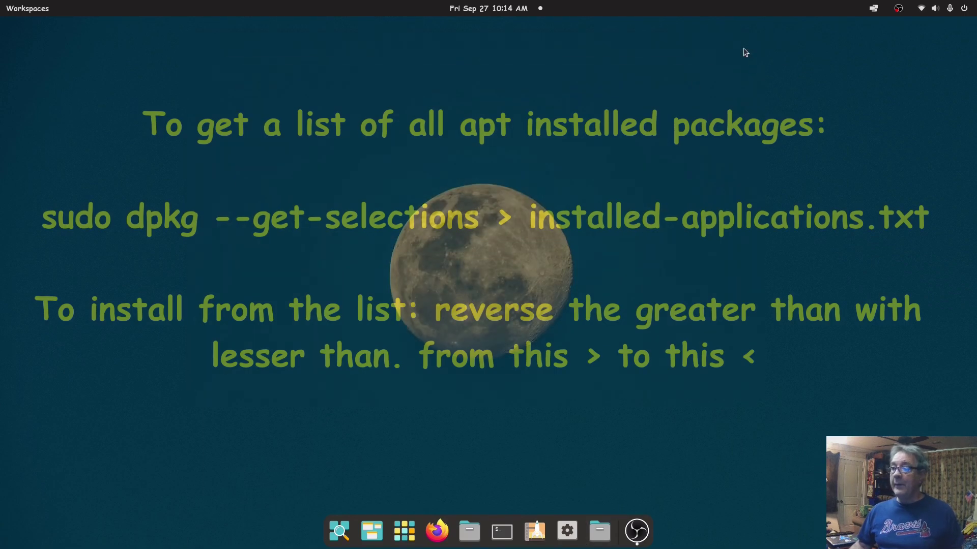
- Open PoPOS Notes from the Videos folder, close the file manager, and centre the editor
click(600, 531)
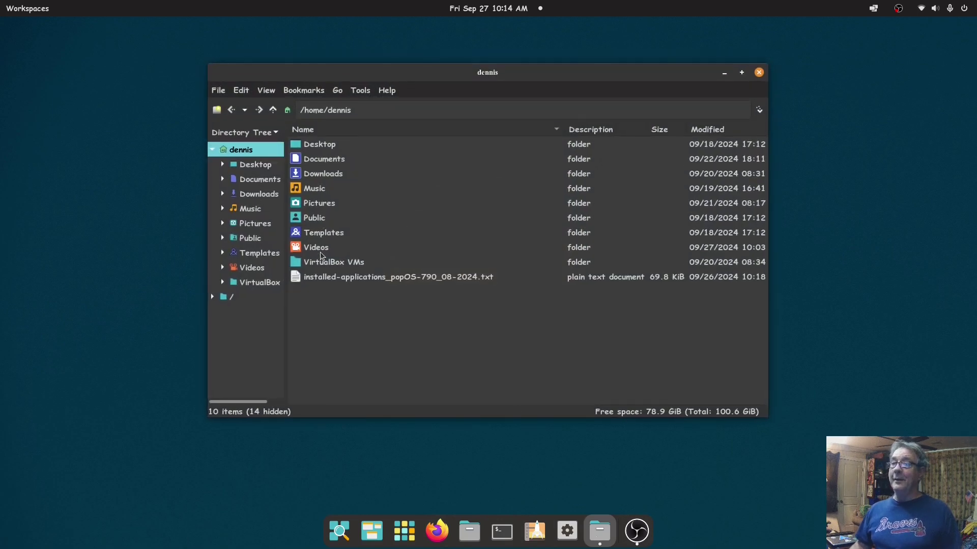
double_click(320, 249)
double_click(343, 160)
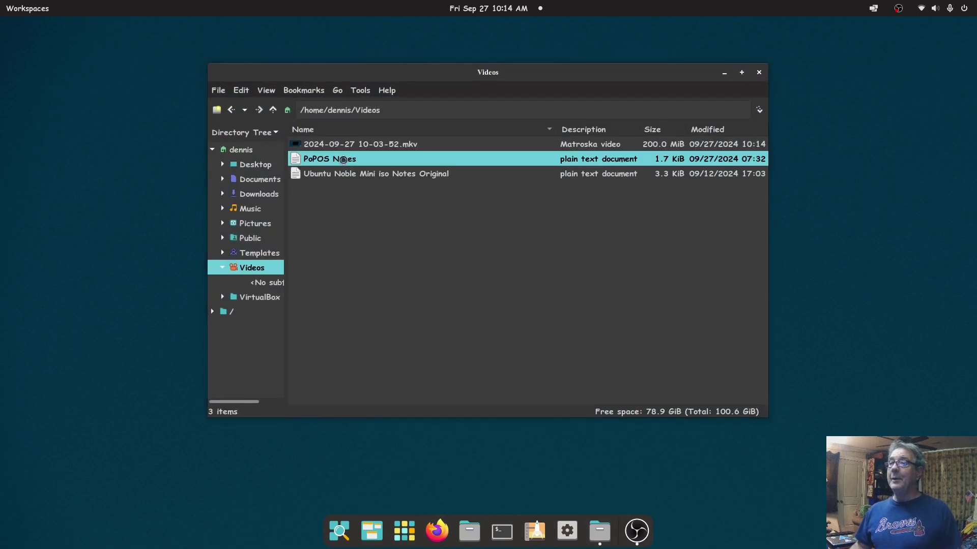
click(758, 73)
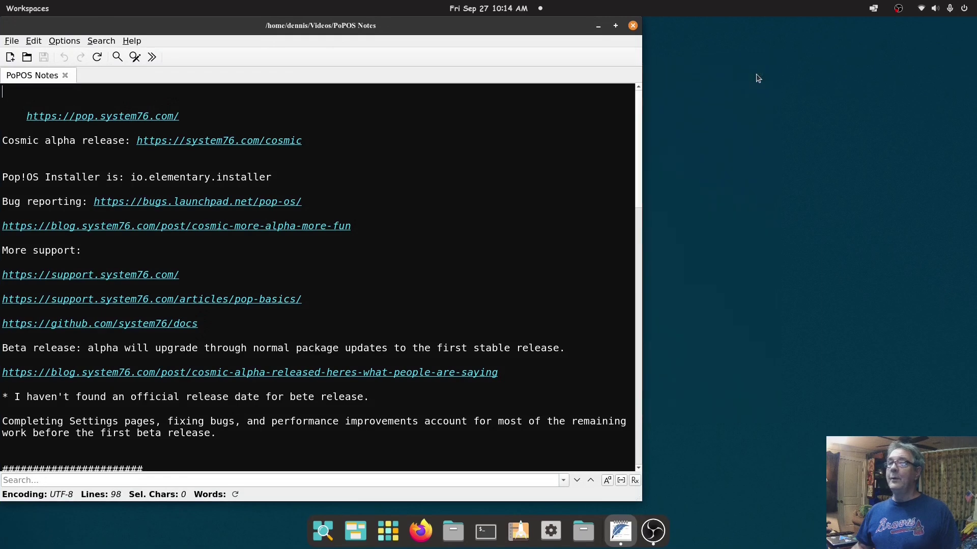
drag(447, 31, 675, 30)
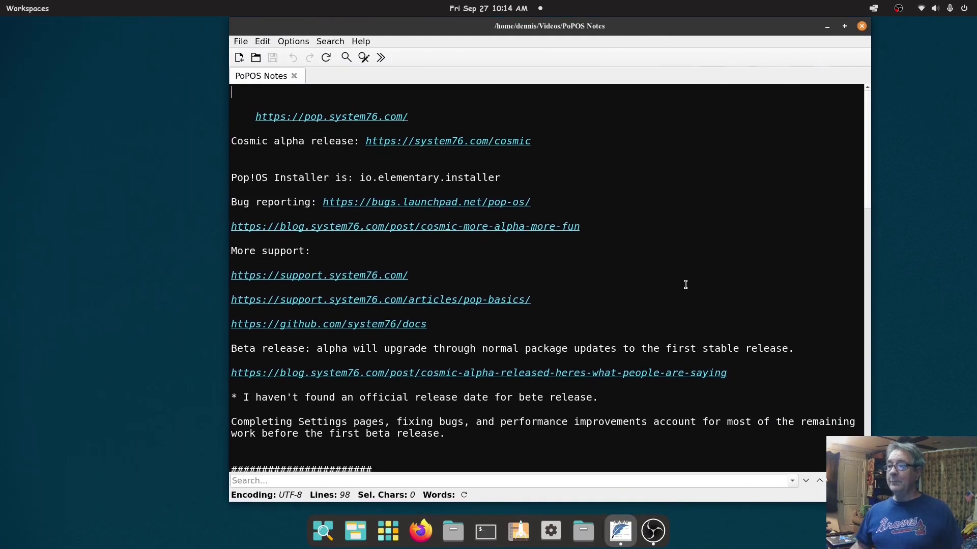
- Scroll to the dpkg backup command, select its '>' sign, then read to the Gaming section and minimize
scroll(685, 295, down, 4)
scroll(676, 285, down, 1)
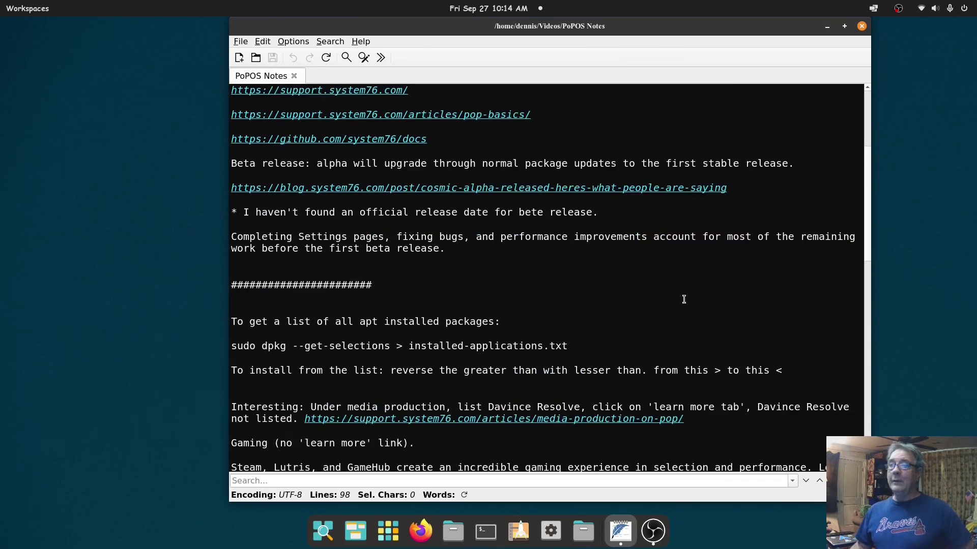
scroll(593, 331, down, 1)
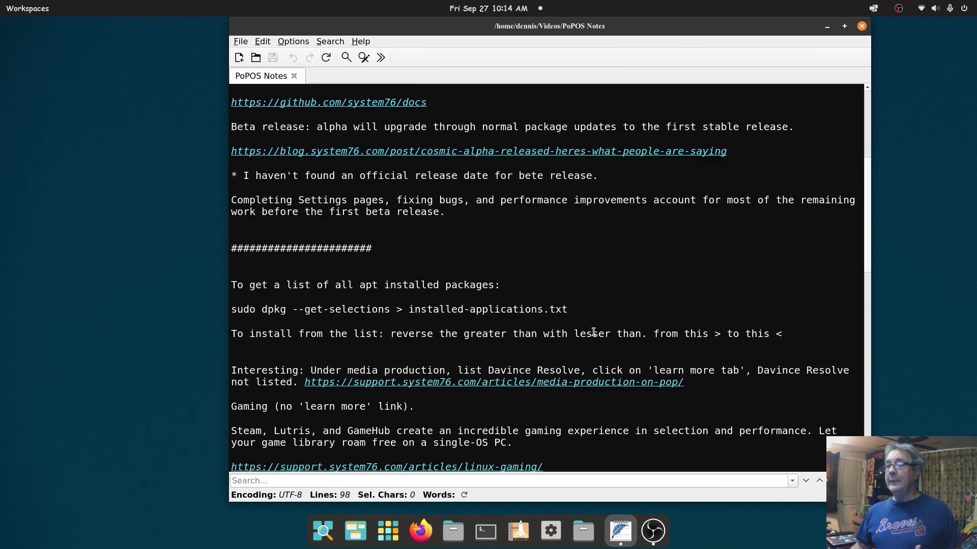
scroll(593, 332, down, 2)
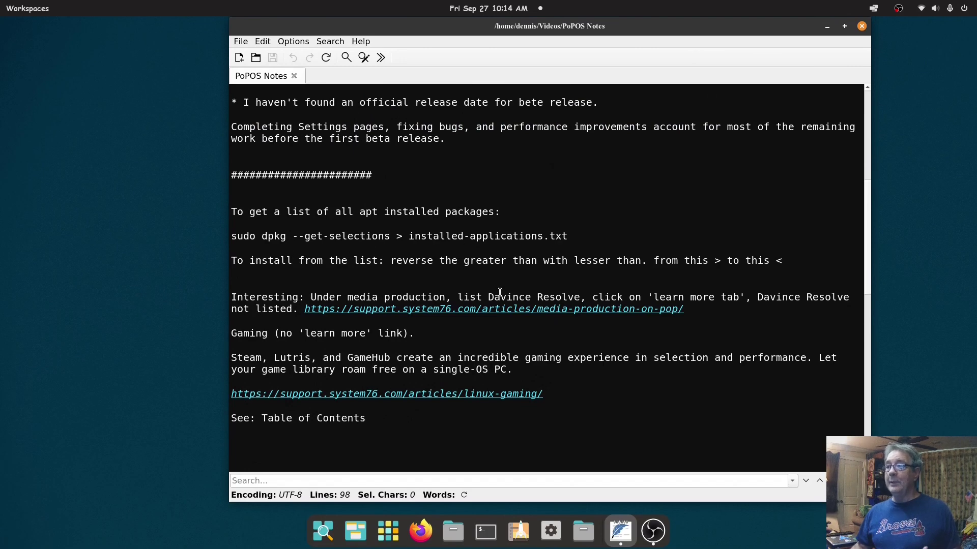
scroll(500, 292, down, 1)
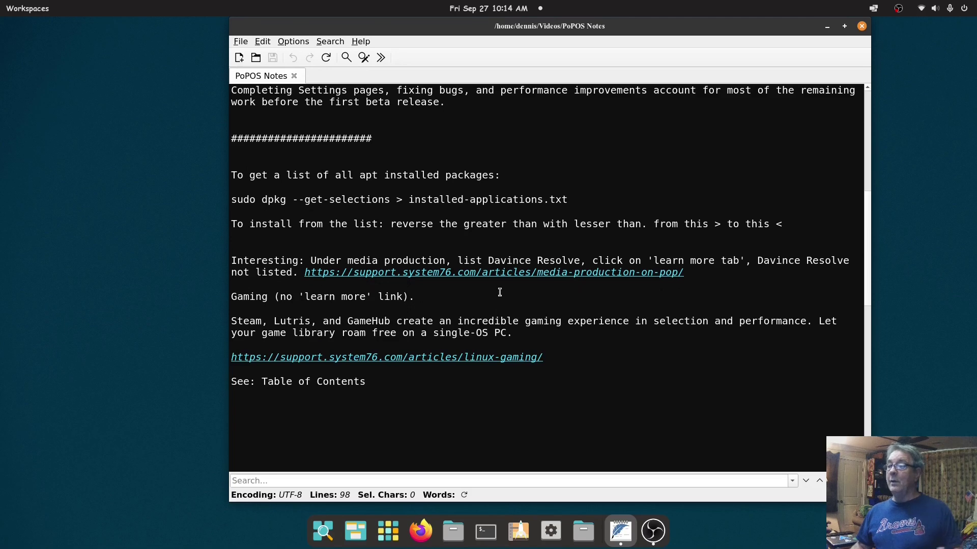
double_click(398, 202)
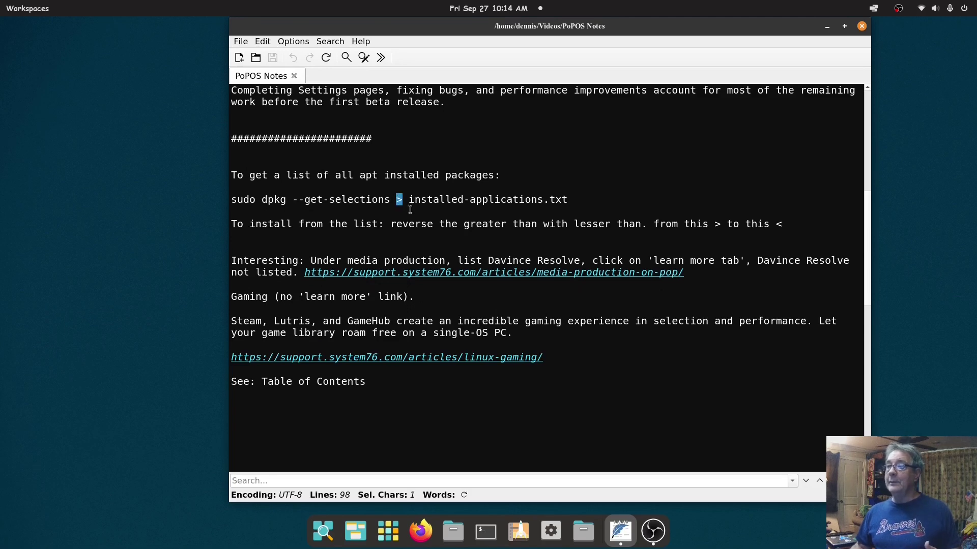
click(411, 209)
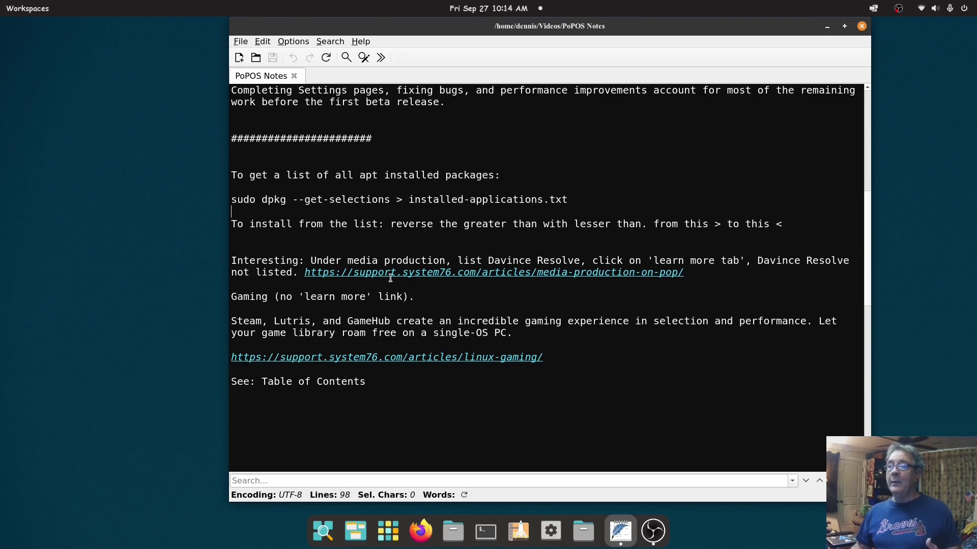
scroll(410, 283, down, 2)
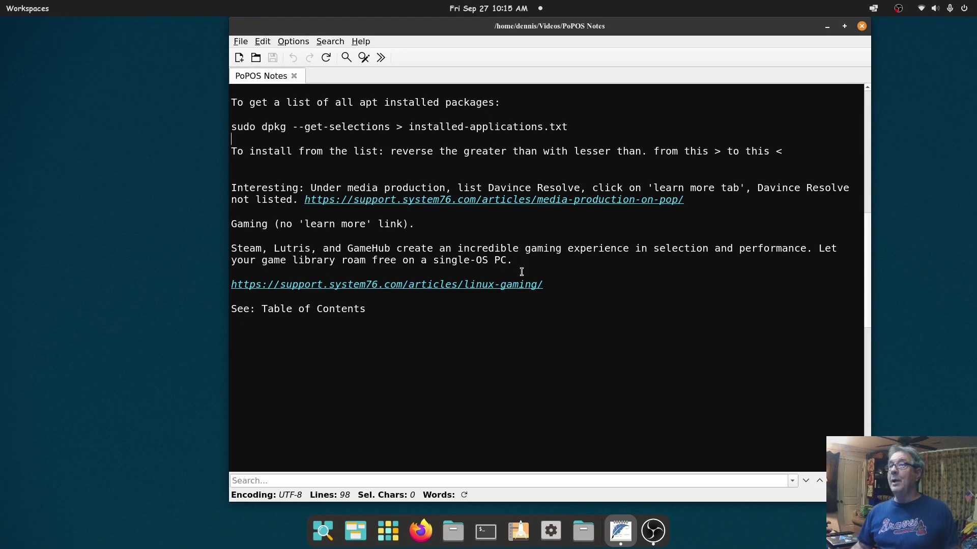
click(826, 26)
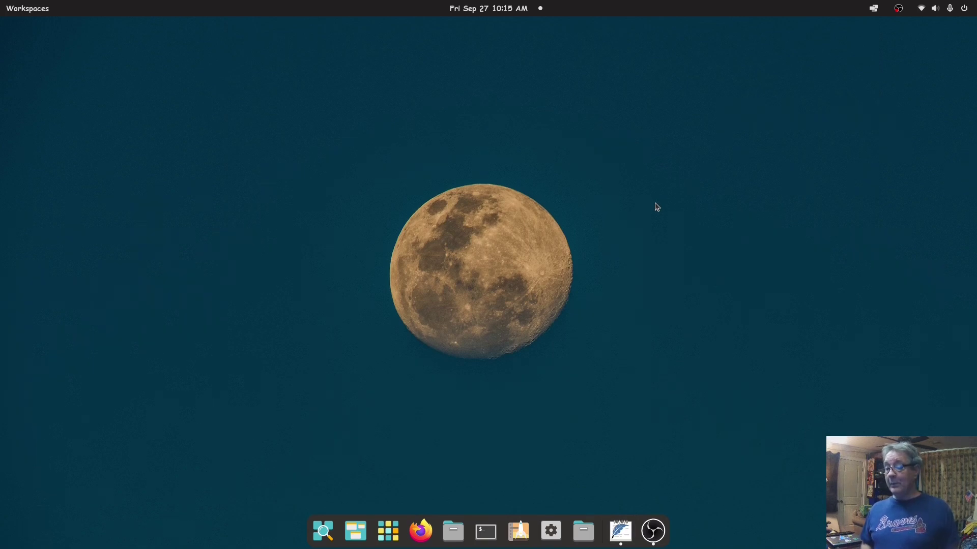
click(486, 532)
text(fi)
key(Return)
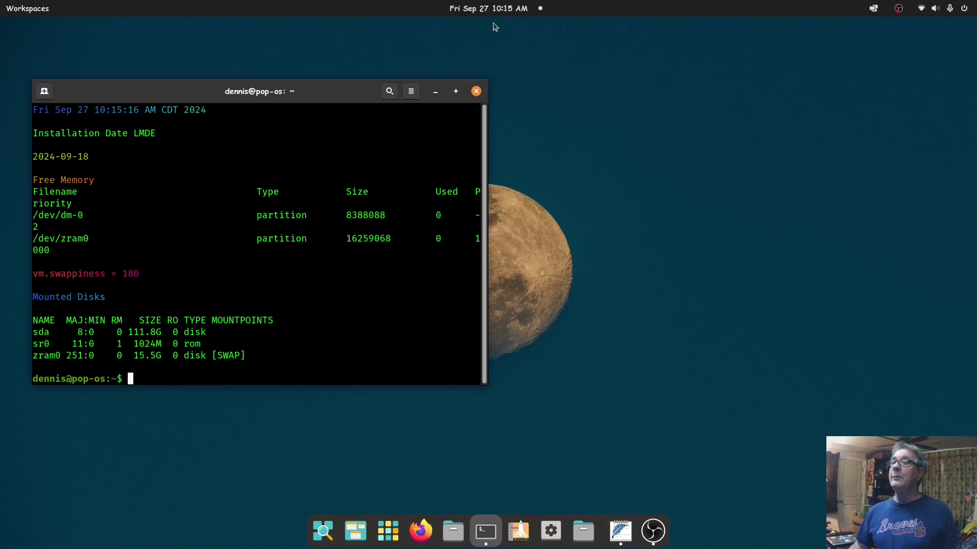
click(477, 92)
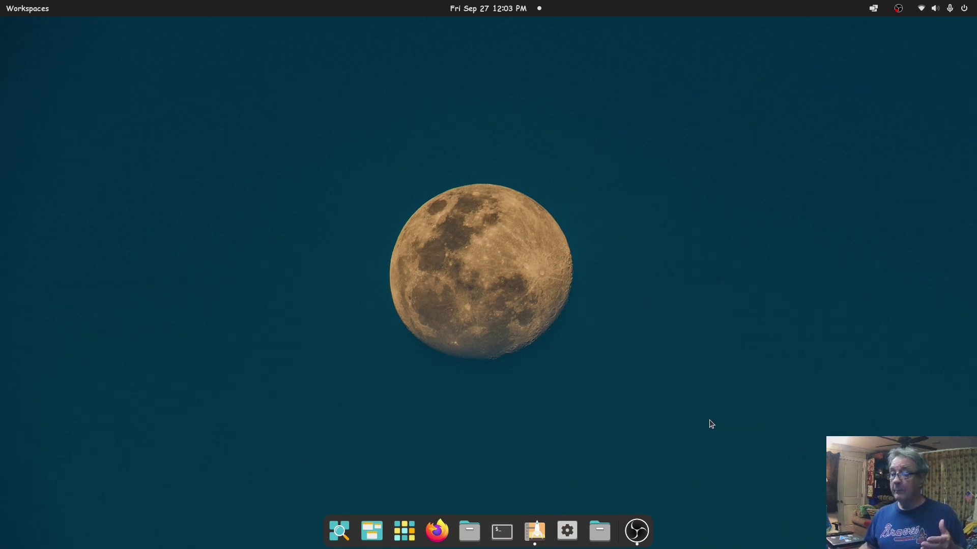
- In a new terminal, run 'snap list' to confirm snap isn't installed
click(501, 535)
drag(353, 102, 558, 109)
text(snap list)
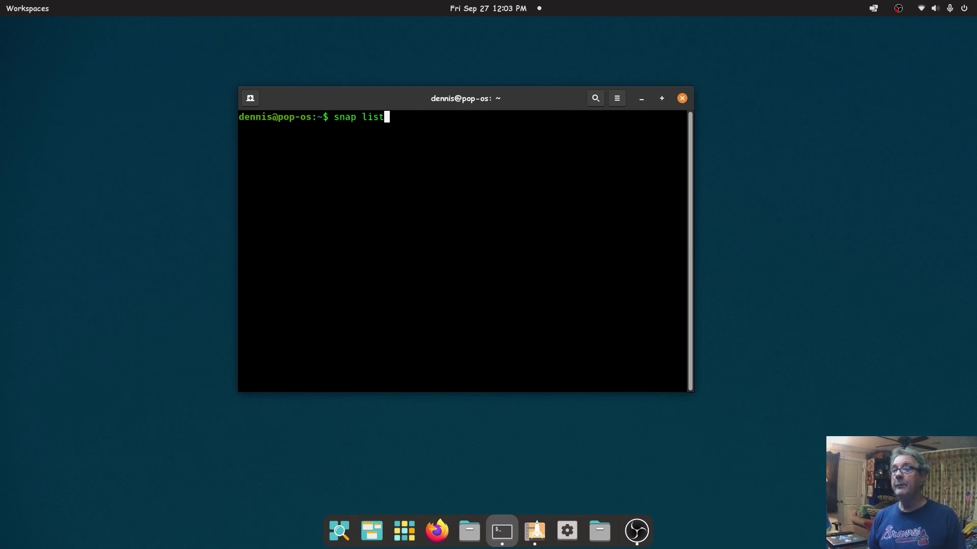
key(Return)
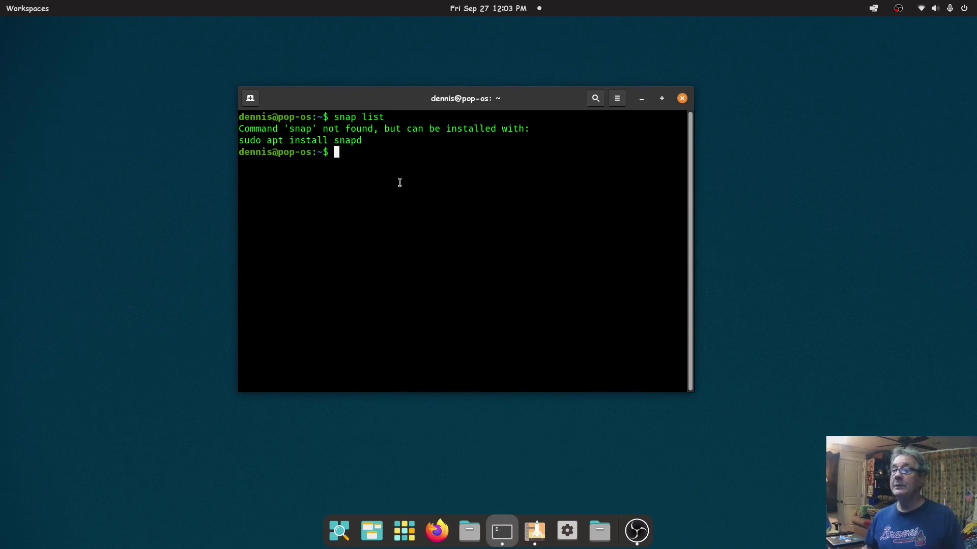
- Run 'flatpak list' after fixing the 'loist' typo, highlight Audacity, then close the terminal
text(flatp)
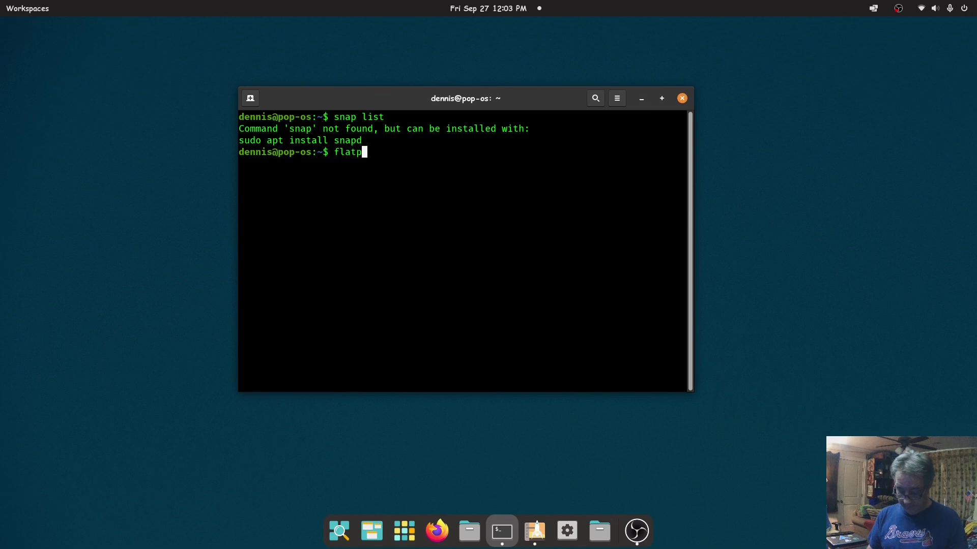
text(ak loist)
key(Return)
key(Up)
key(Left)
key(Left)
key(Left)
key(BackSpace)
key(Return)
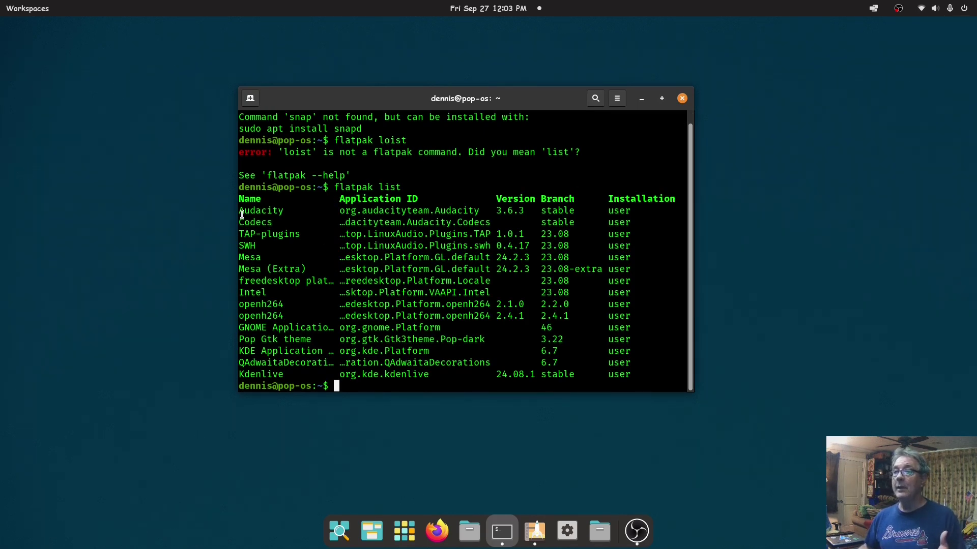
drag(239, 211, 283, 210)
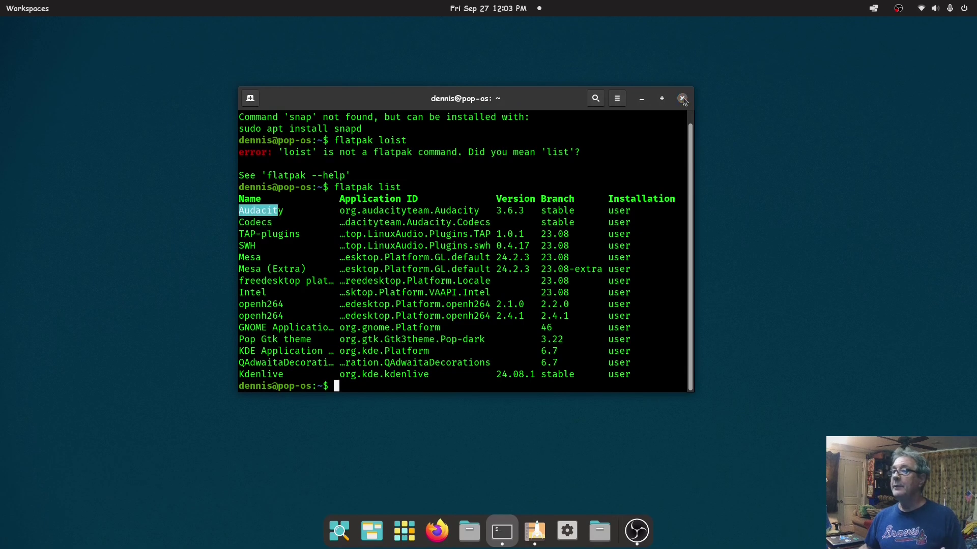
click(682, 99)
- Search Pop!_Shop for 'kdenlive' and open the Kdenlive video editor page
click(535, 530)
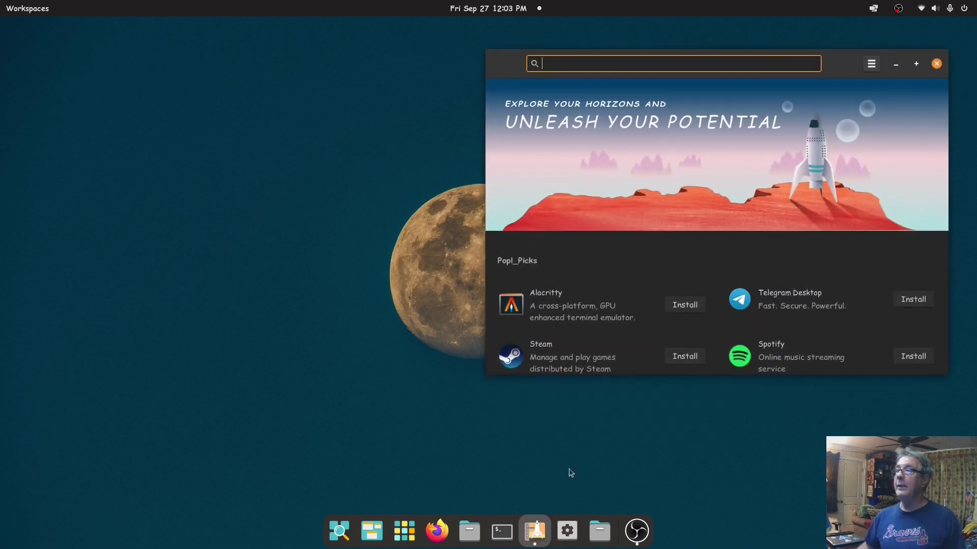
text(kde)
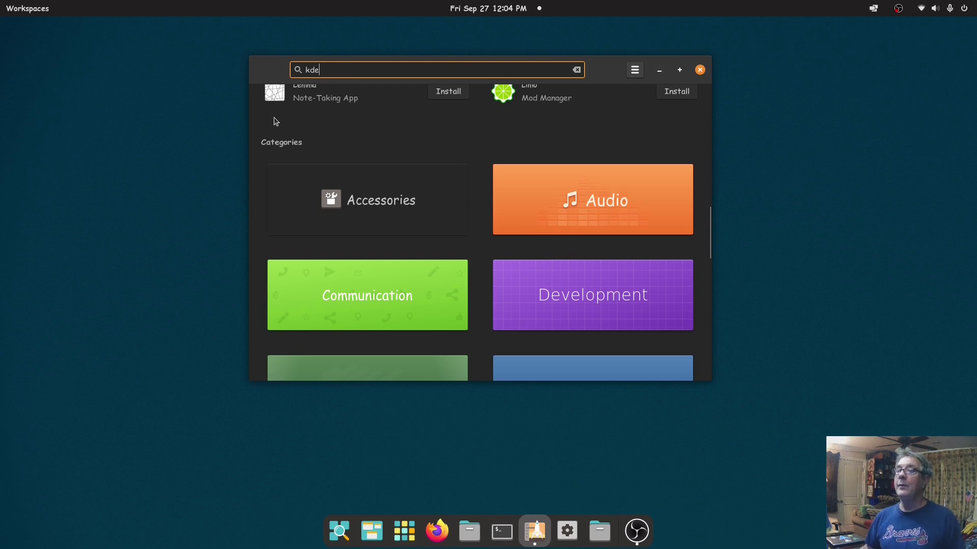
text(nlive)
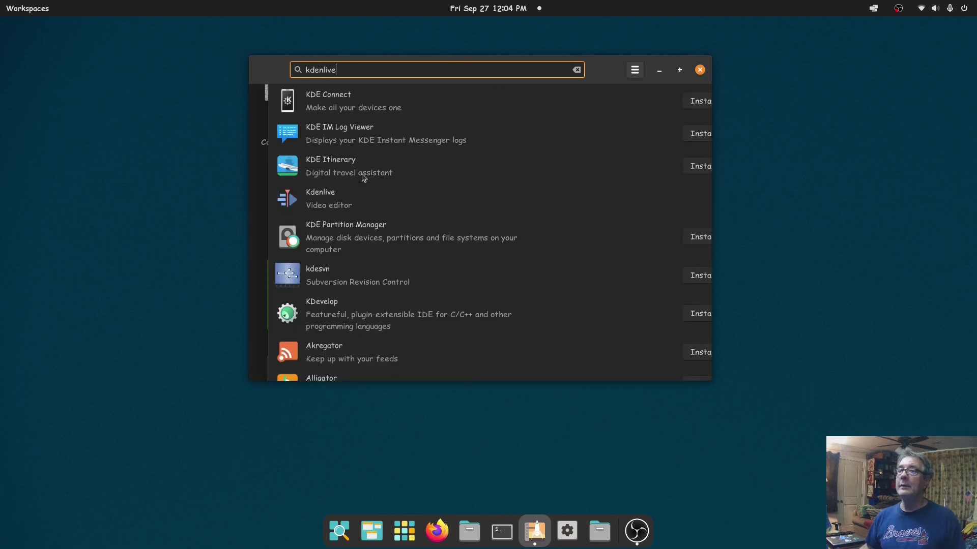
click(304, 101)
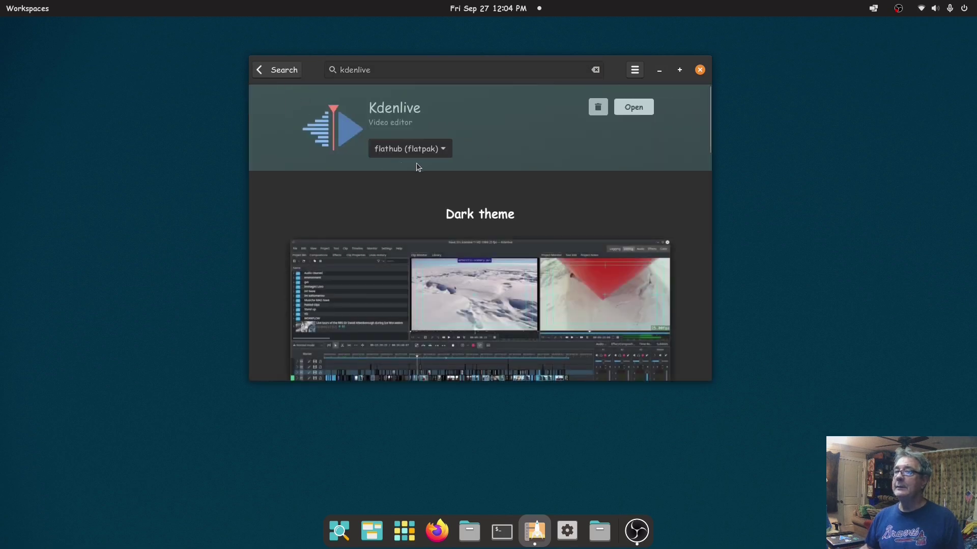
- Compare Kdenlive's flathub (flatpak) and Ubuntu (deb) sources, leaving flatpak selected
click(444, 151)
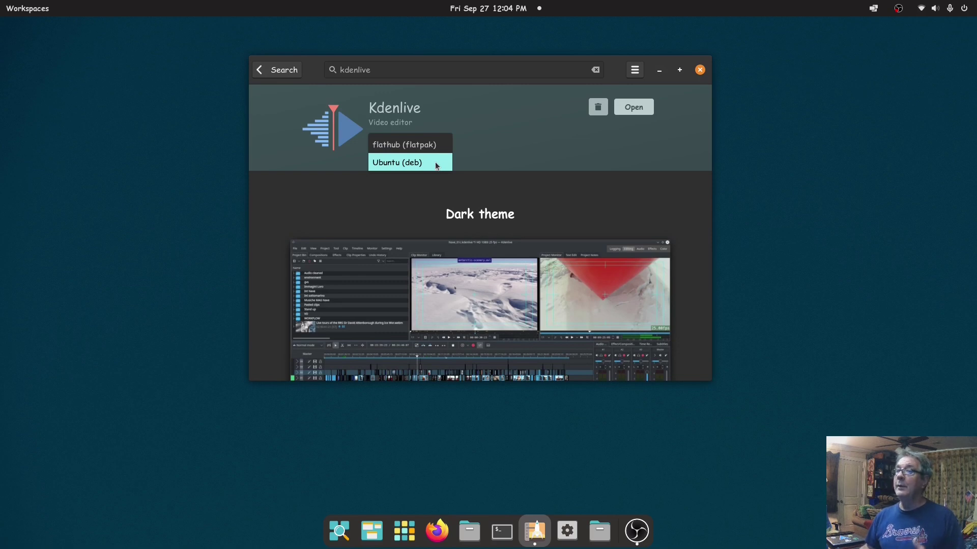
click(487, 148)
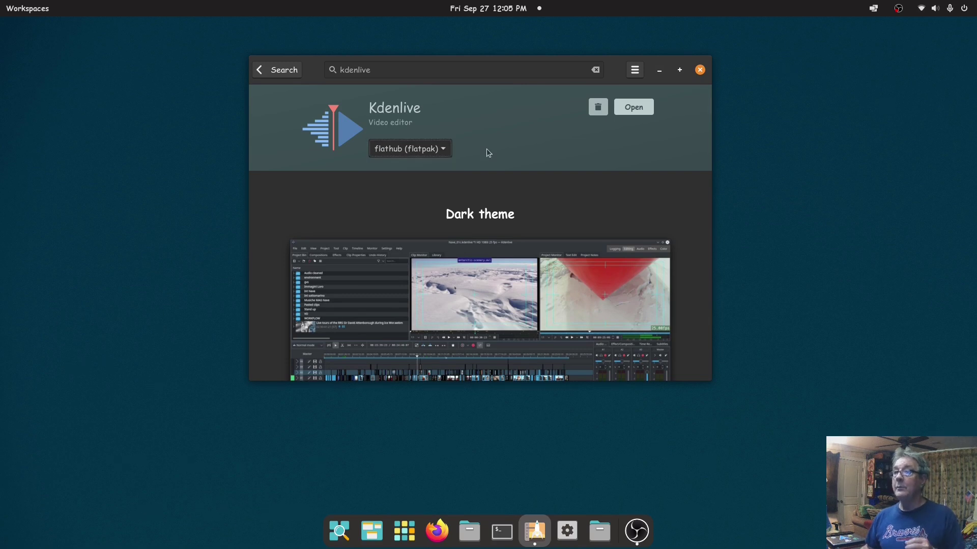
click(447, 151)
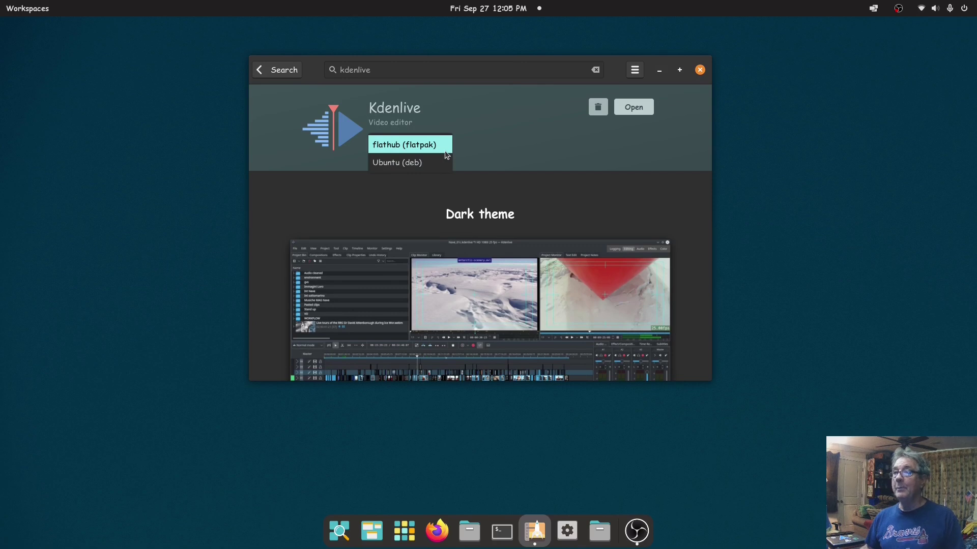
click(509, 154)
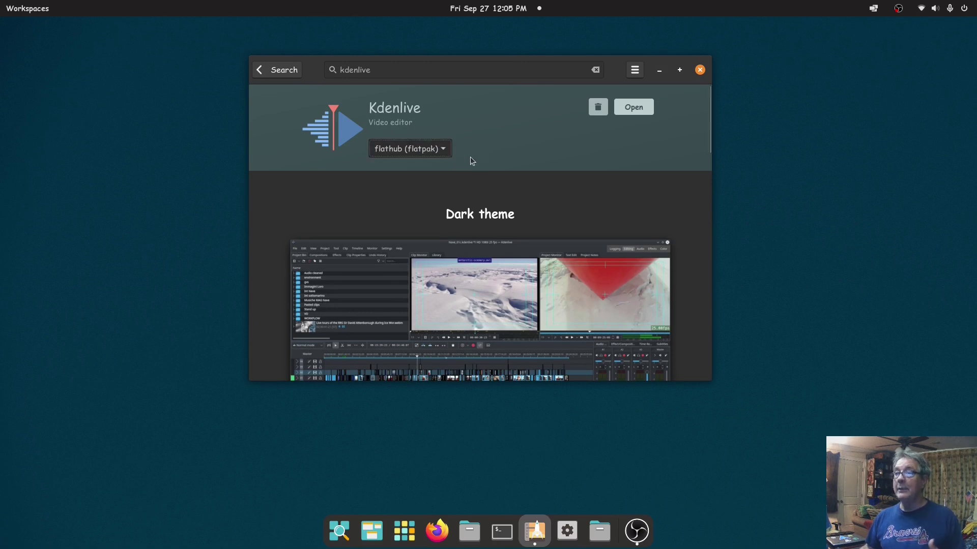
click(447, 151)
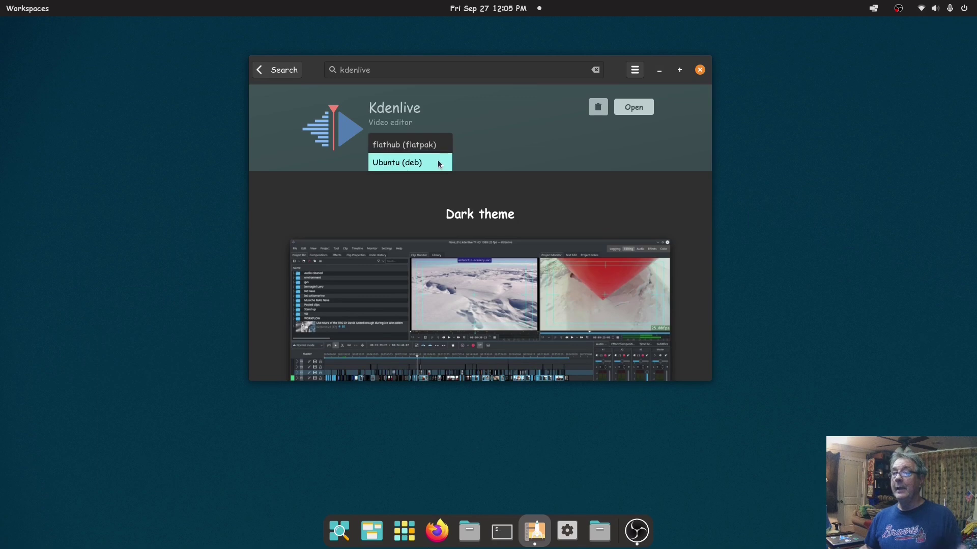
click(497, 146)
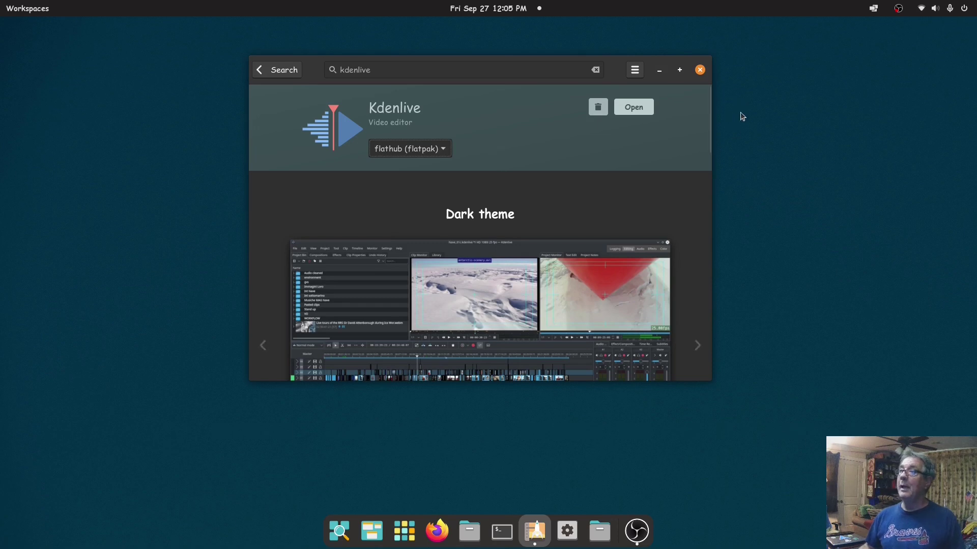
click(700, 70)
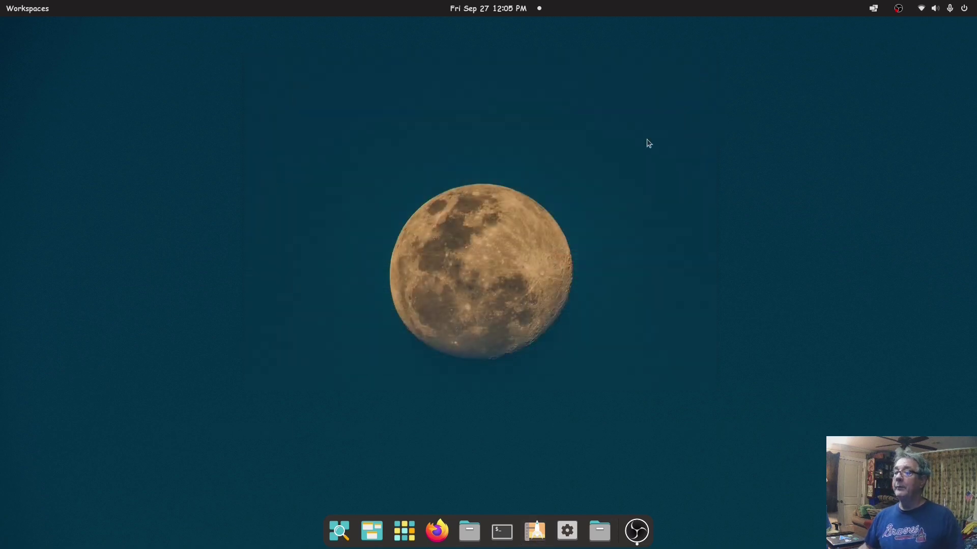